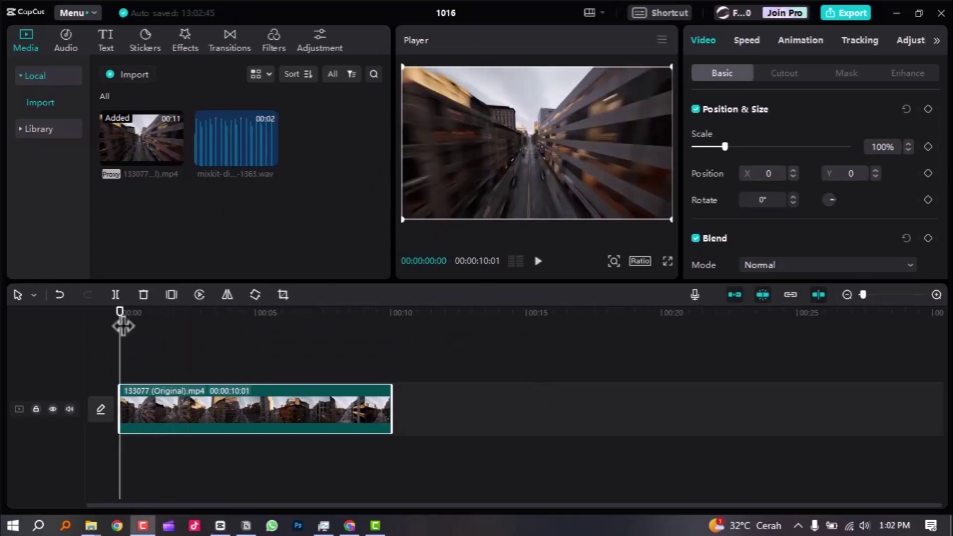
# - Add a default text clip above the video, starting at about 1 second on the timeline
pyautogui.moveTo(123, 322); pyautogui.dragTo(147, 392)
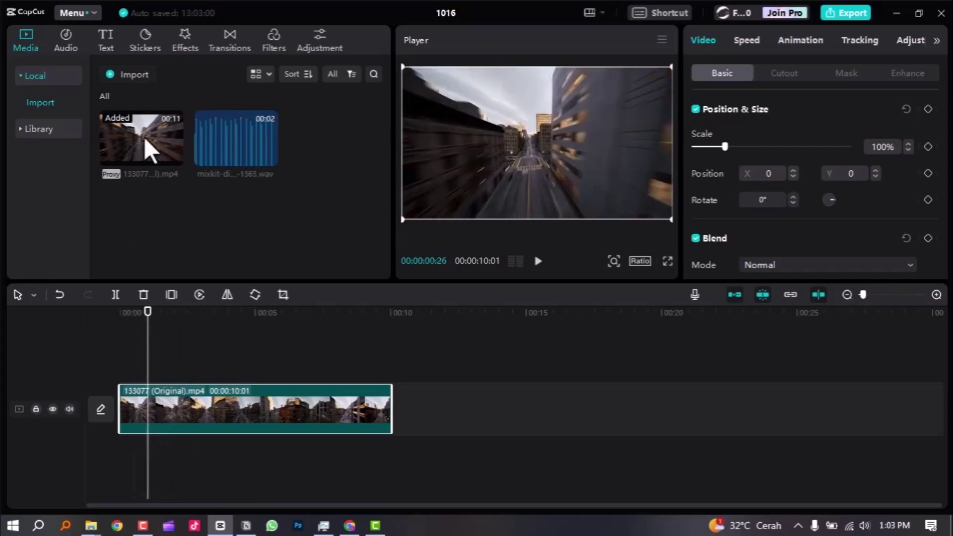
pyautogui.click(111, 36)
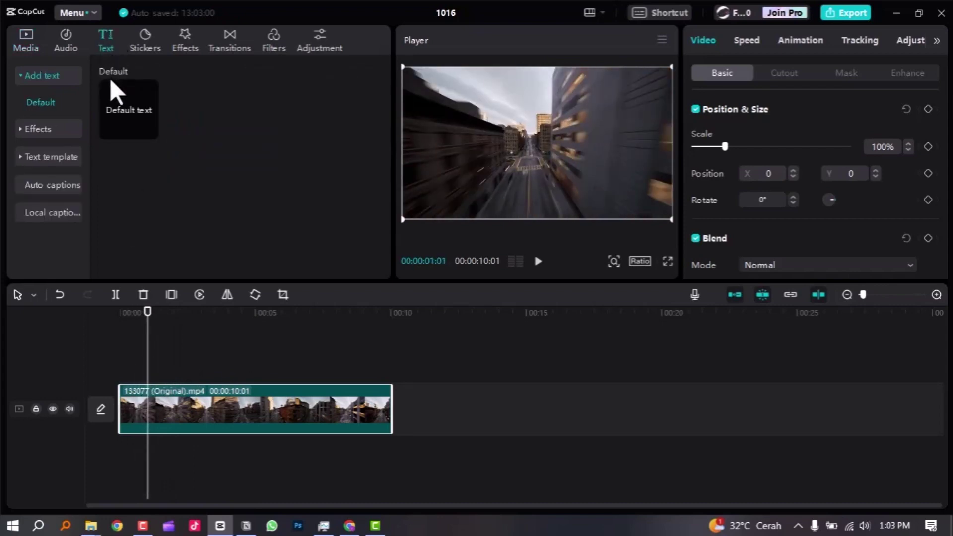
pyautogui.moveTo(115, 104)
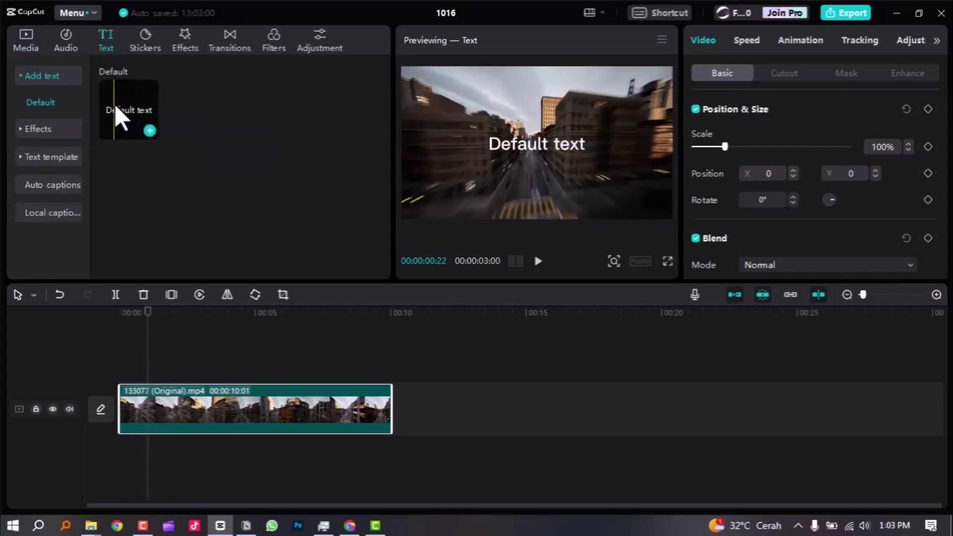
pyautogui.click(150, 131)
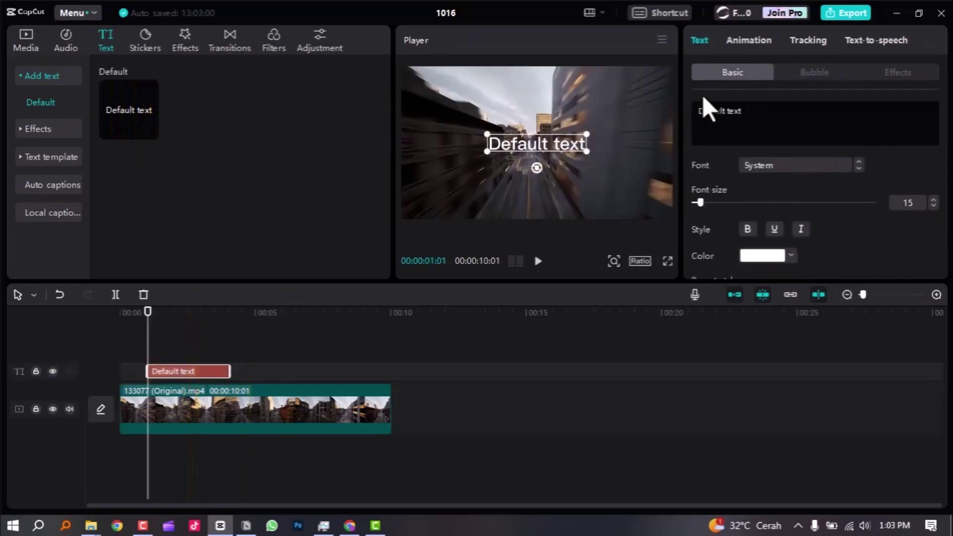
# - Replace the default wording of the text clip with CINEMATIC in capital letters
pyautogui.click(780, 119)
pyautogui.hotkey('ctrl', 'a')
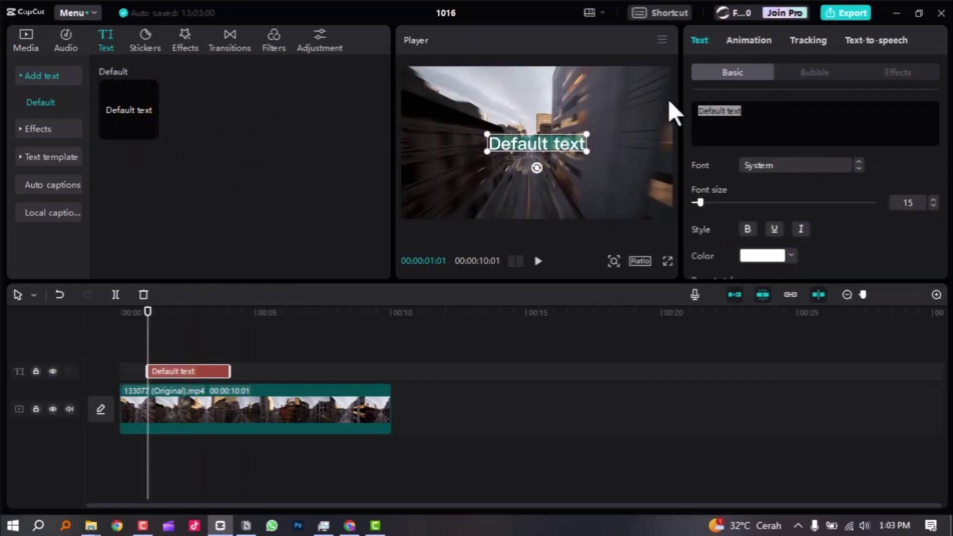
pyautogui.write('cinem')
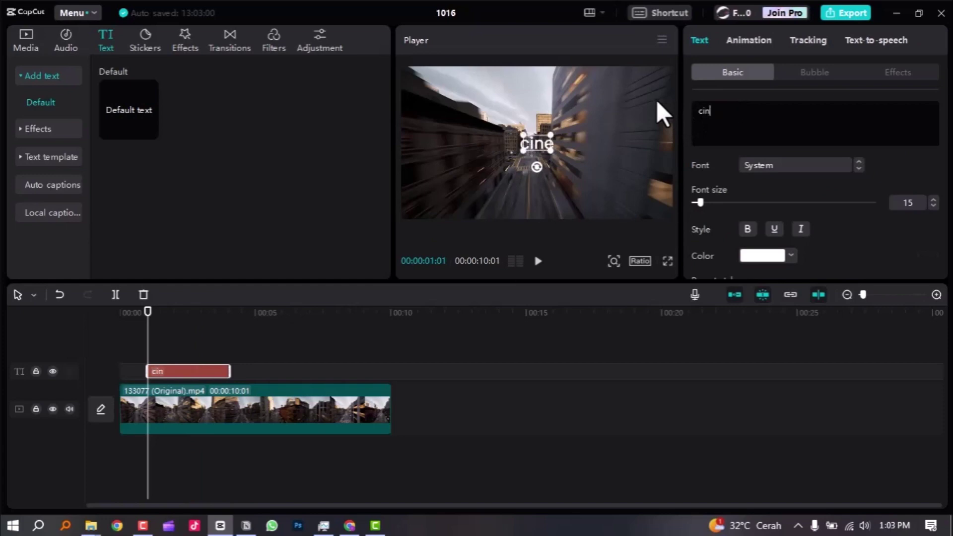
pyautogui.press('BackSpace')
pyautogui.press('BackSpace')
pyautogui.press('BackSpace')
pyautogui.press('BackSpace')
pyautogui.press('BackSpace')
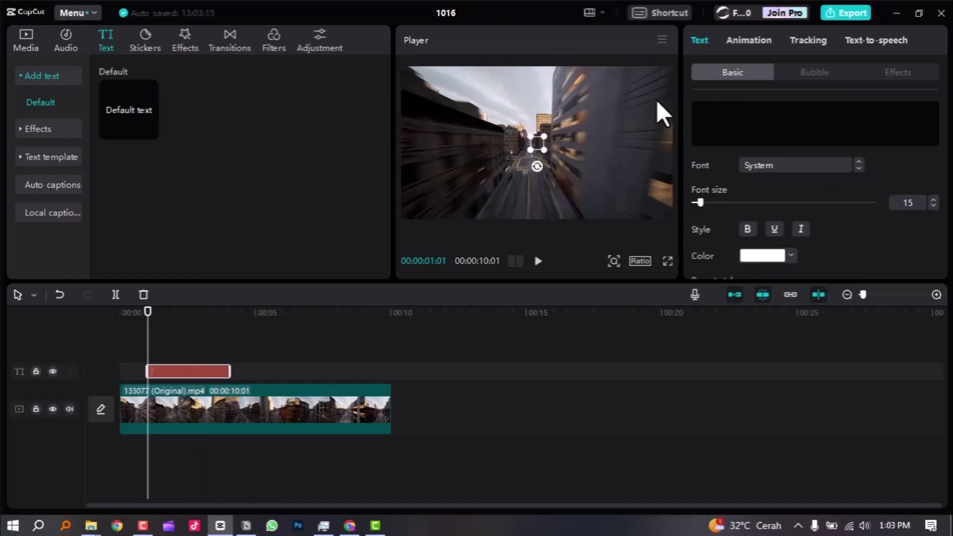
pyautogui.write('CINEMATIC')
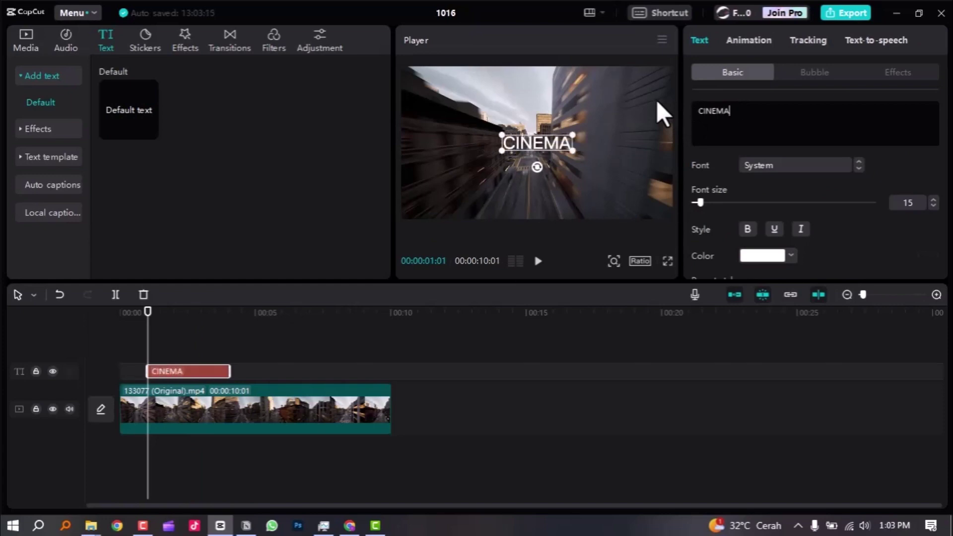
# - Set the title's font to Montserrat and extend the text clip's end to a little past 6 seconds
pyautogui.click(786, 164)
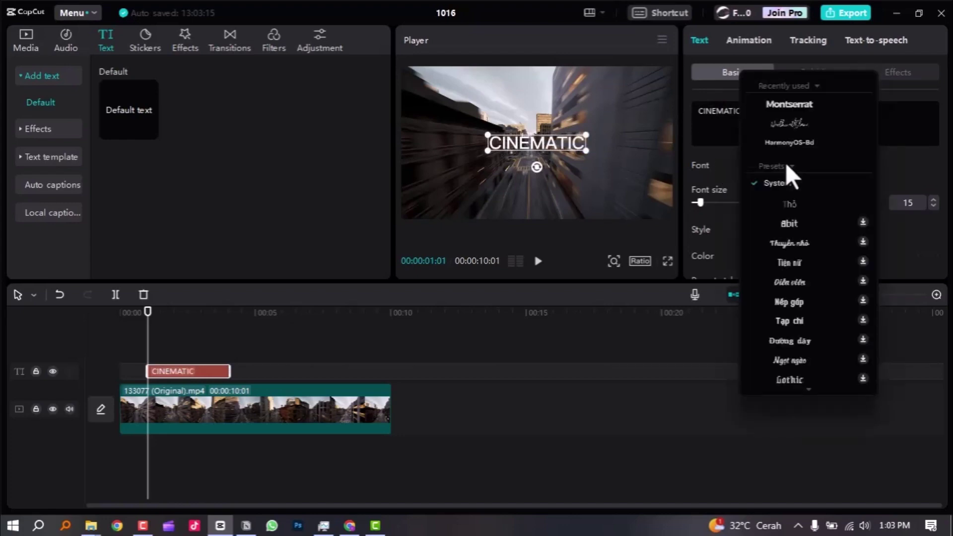
pyautogui.click(811, 104)
pyautogui.moveTo(230, 372); pyautogui.dragTo(287, 363)
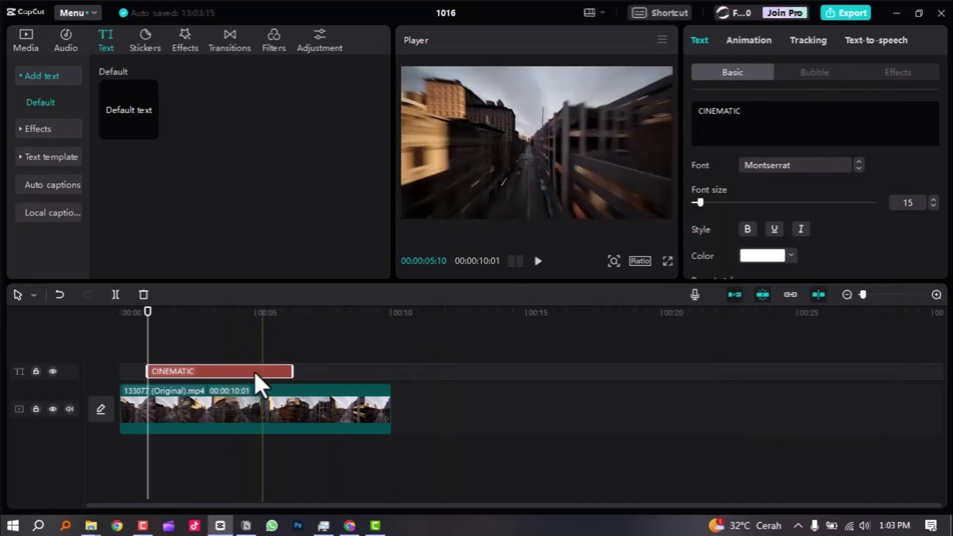
# - Duplicate the CINEMATIC text clip and align the copy directly above the original so both start together
pyautogui.scroll(2, 253, 370)
pyautogui.scroll(1, 259, 370)
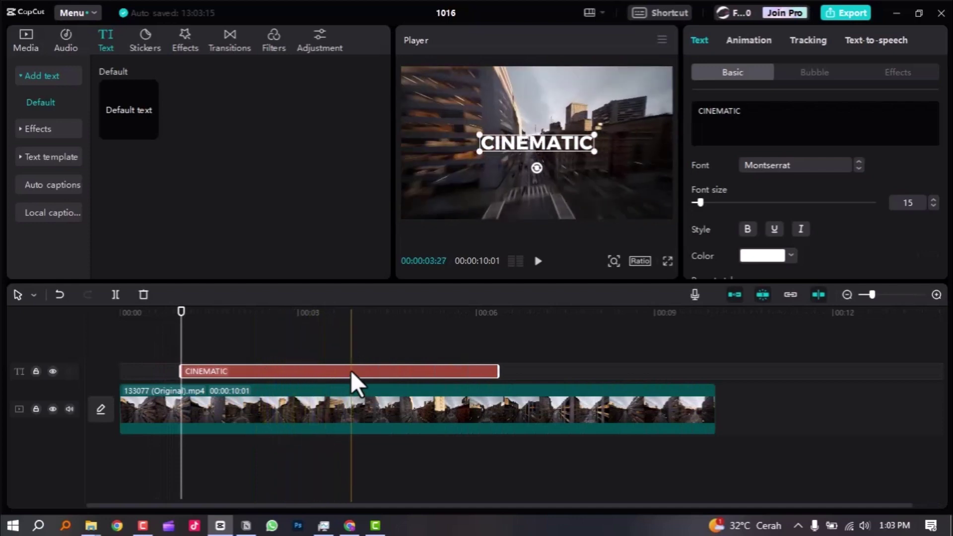
pyautogui.hotkey('ctrl', 'c')
pyautogui.hotkey('ctrl', 'v')
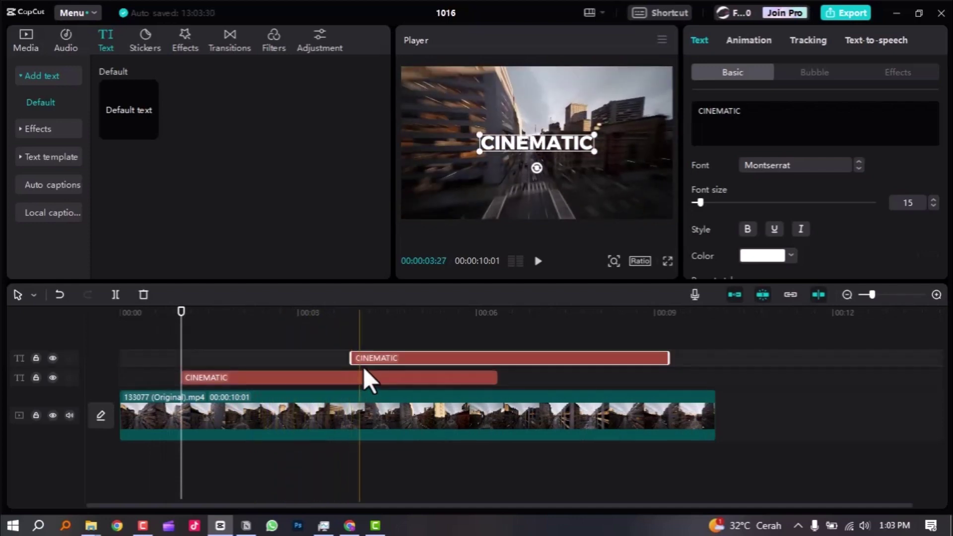
pyautogui.moveTo(424, 362); pyautogui.dragTo(280, 360)
pyautogui.click(526, 368)
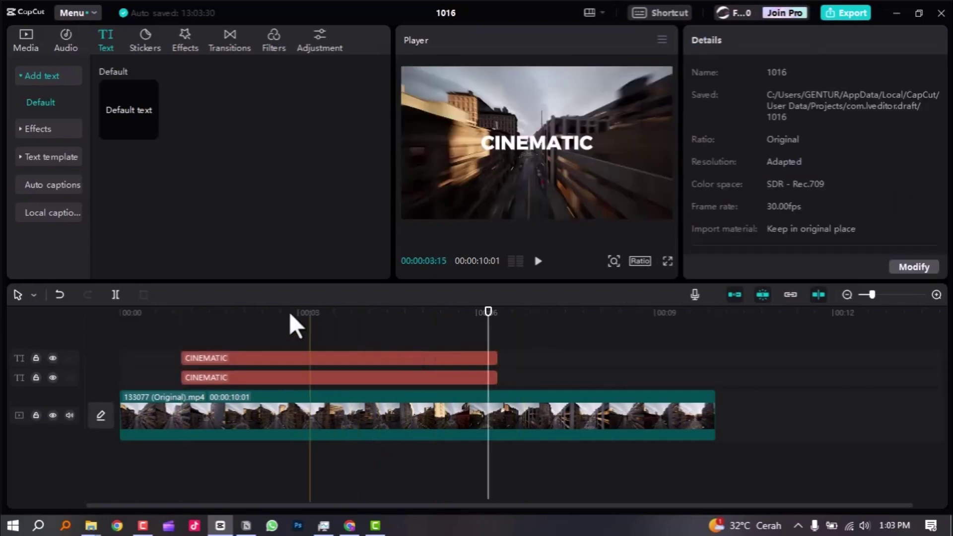
# - Change the text color of the upper CINEMATIC clip to bright red
pyautogui.scroll(1, 222, 357)
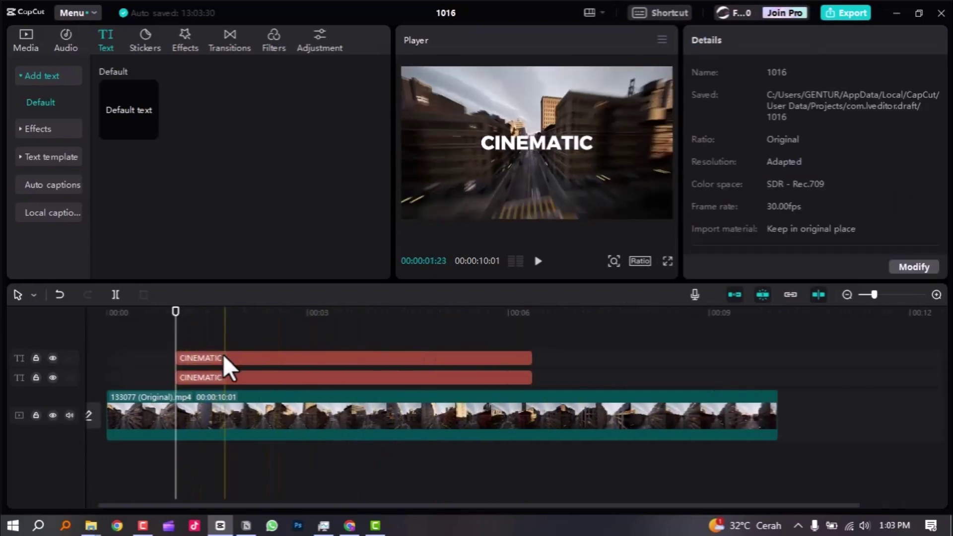
pyautogui.click(297, 355)
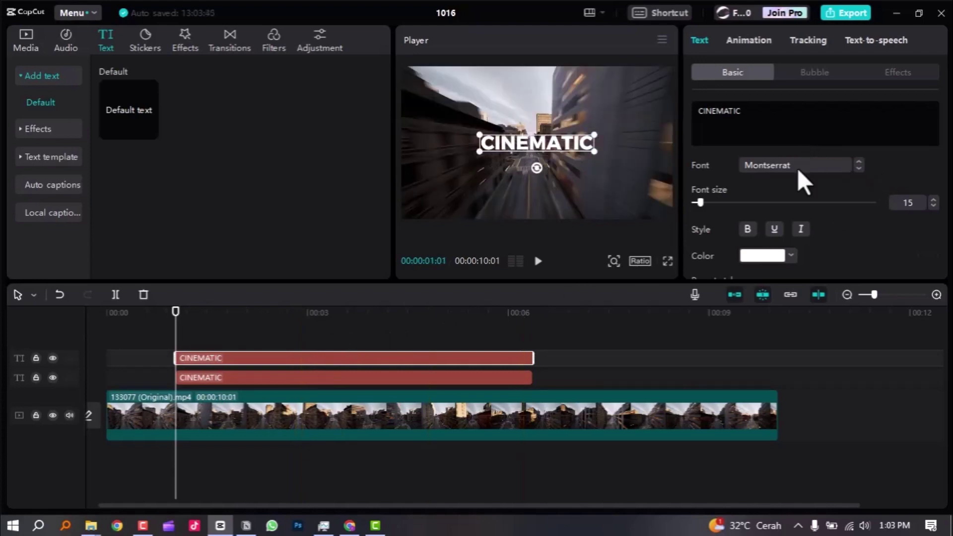
pyautogui.scroll(-3, 800, 199)
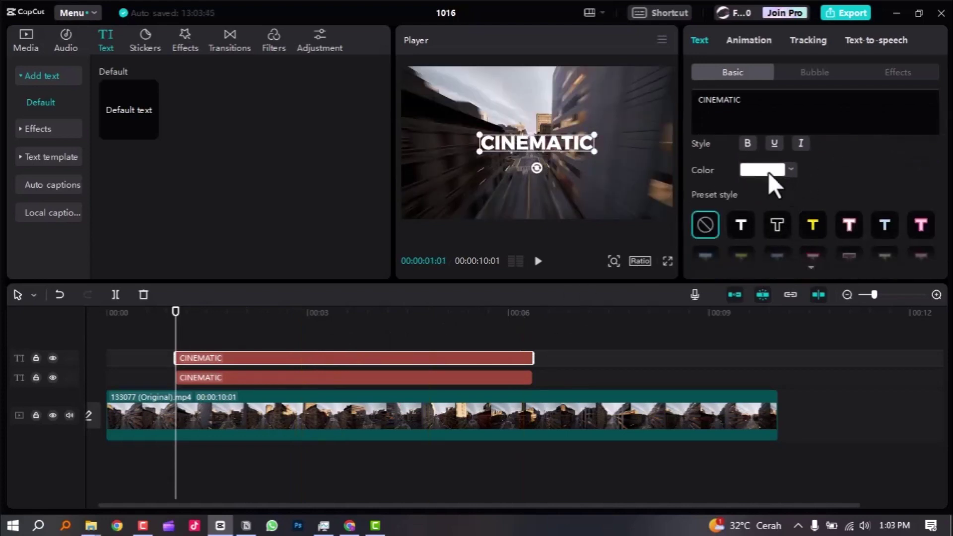
pyautogui.click(766, 169)
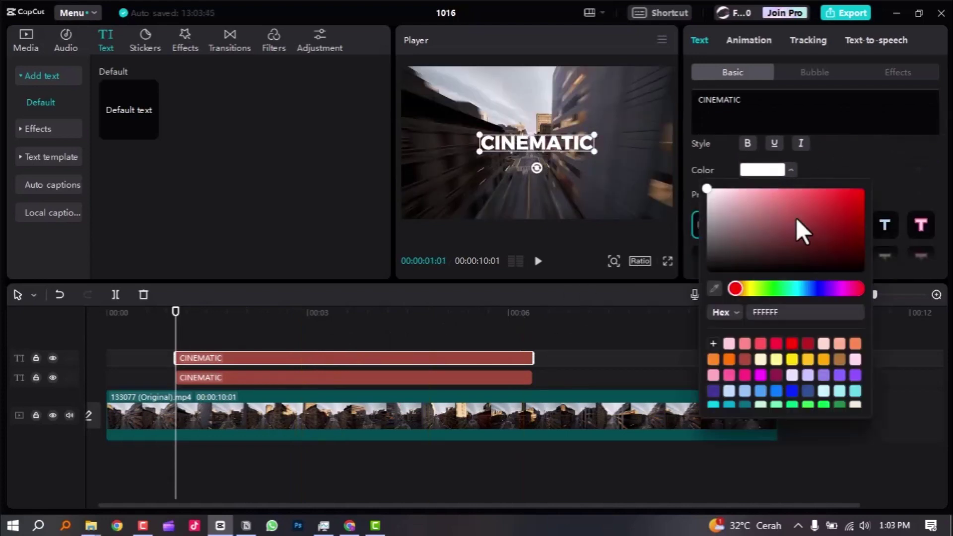
pyautogui.click(860, 194)
pyautogui.click(932, 170)
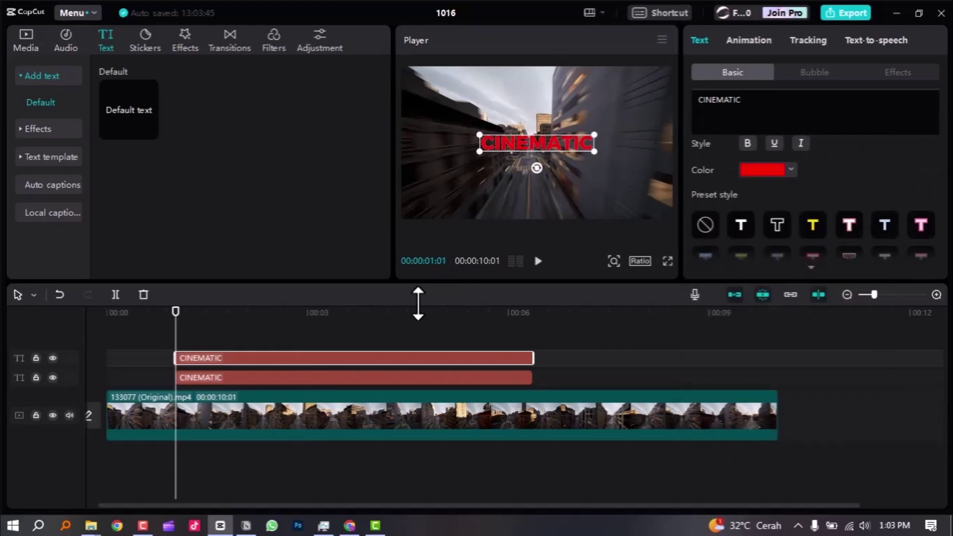
# - Apply the Typewriter In animation to the red CINEMATIC text and play it back from just before the title
pyautogui.click(760, 39)
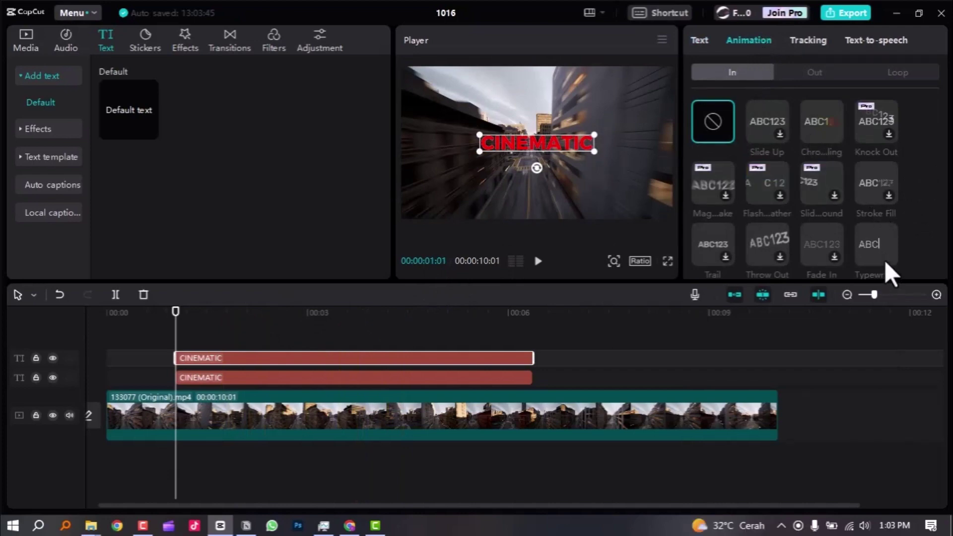
pyautogui.click(885, 247)
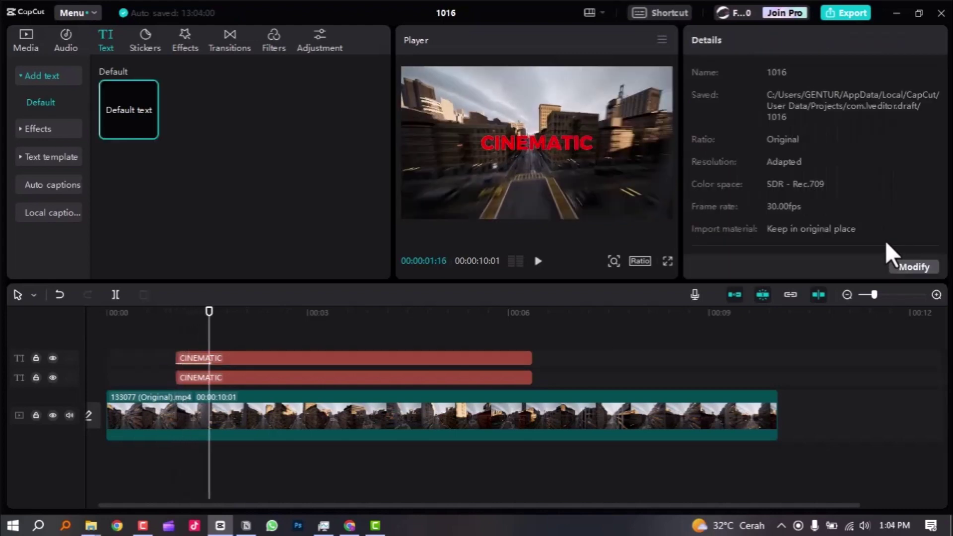
pyautogui.click(169, 330)
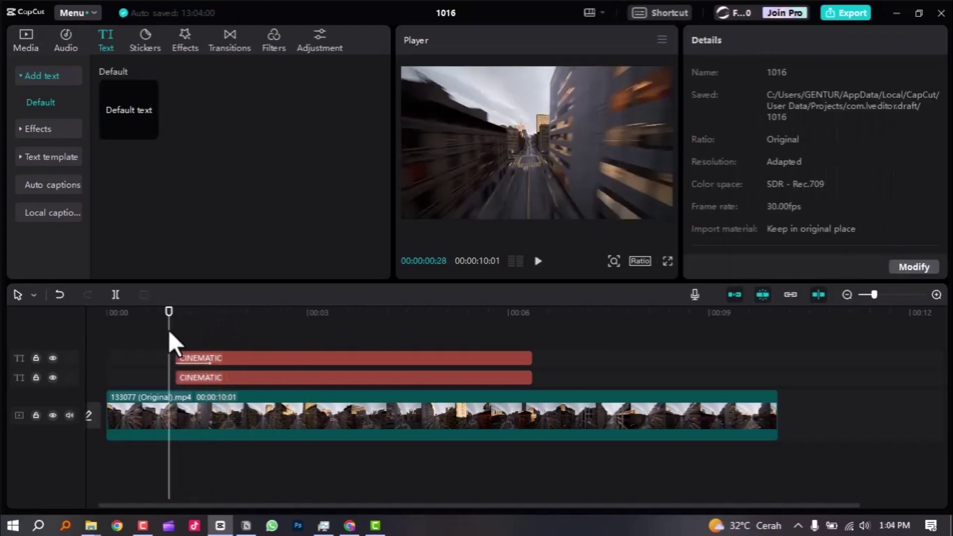
pyautogui.press('space')
pyautogui.press('space')
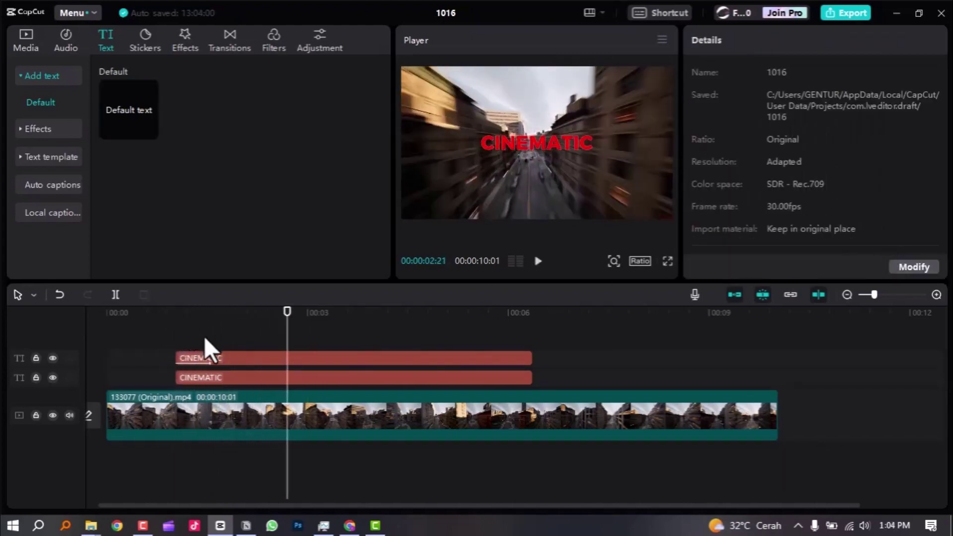
# - Set the red title's Typewriter animation duration to 2.5 s, preview it, and return the playhead to the timeline's start
pyautogui.click(230, 357)
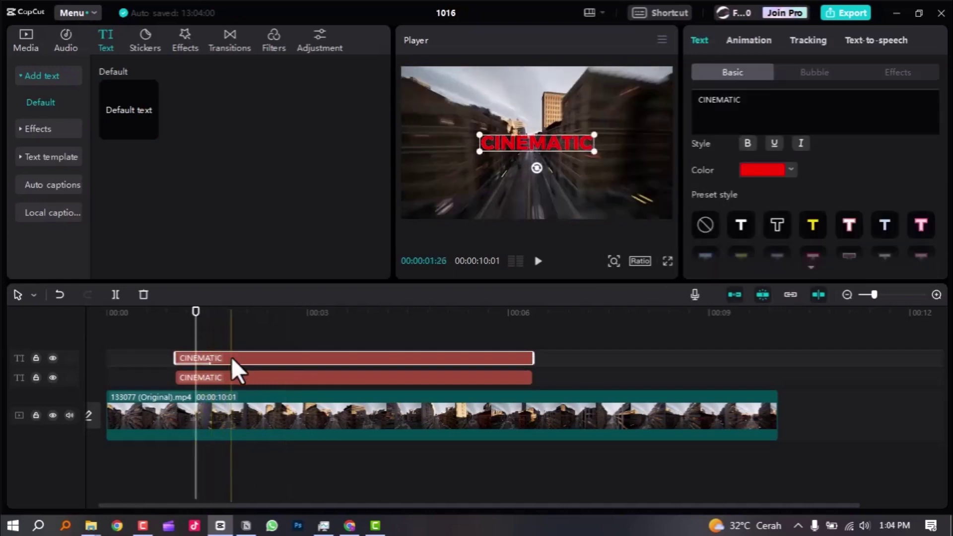
pyautogui.click(750, 41)
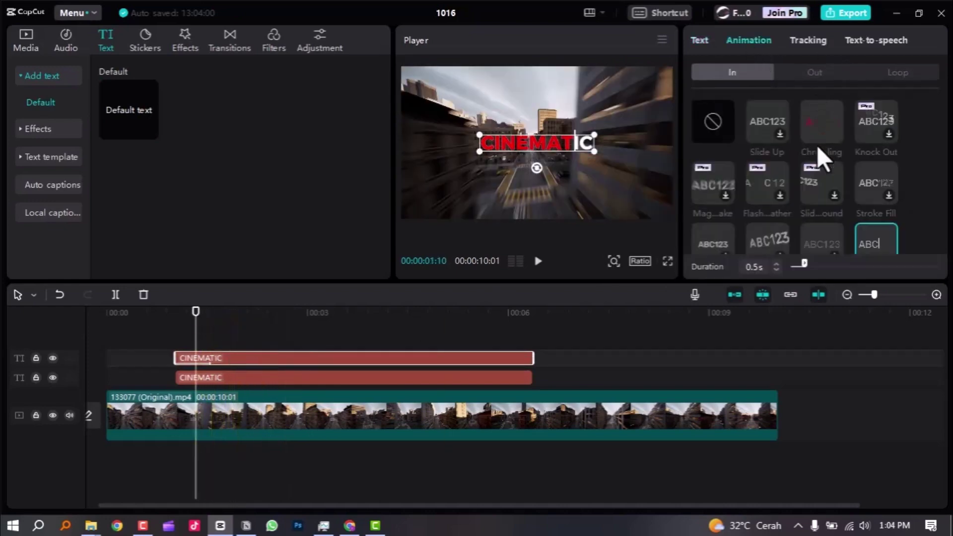
pyautogui.moveTo(809, 267); pyautogui.dragTo(861, 269)
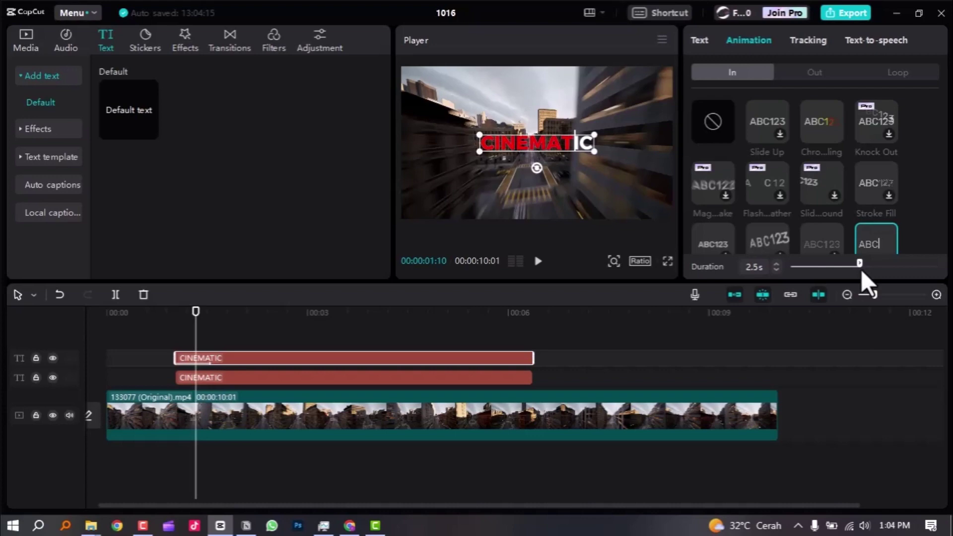
pyautogui.click(174, 314)
pyautogui.press('space')
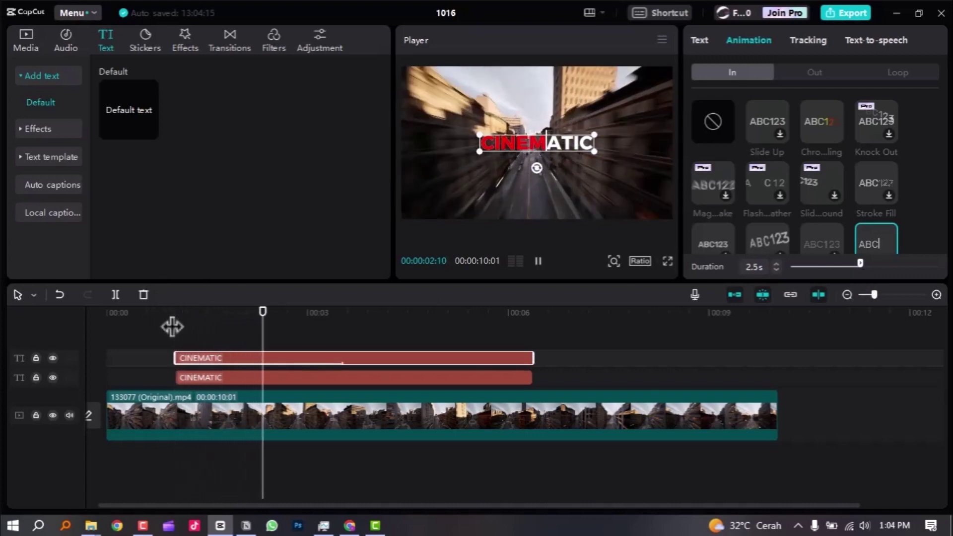
pyautogui.press('space')
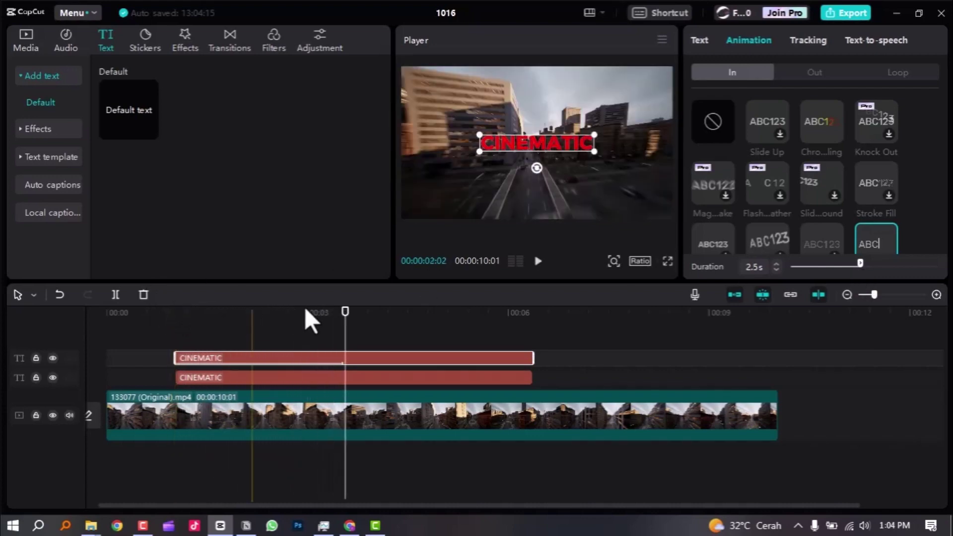
pyautogui.moveTo(346, 323); pyautogui.dragTo(82, 321)
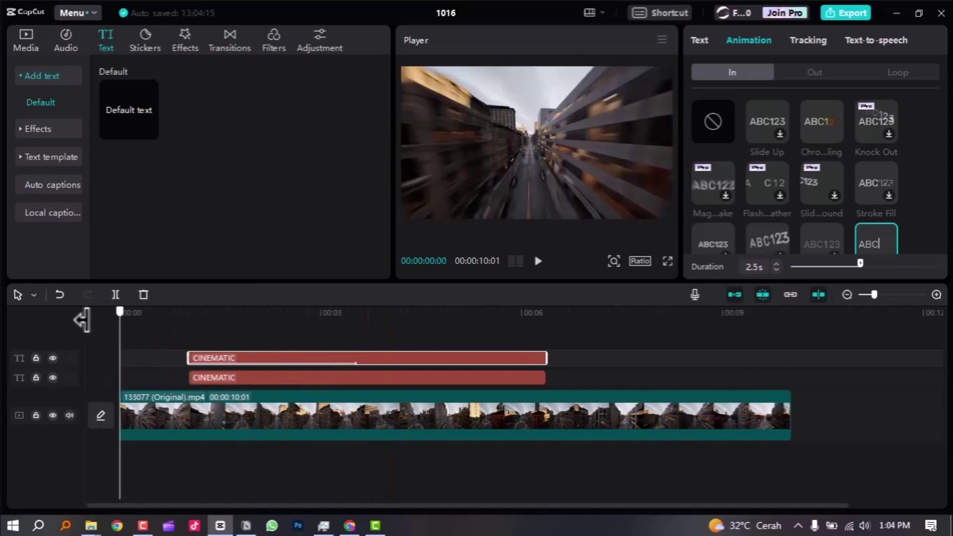
# - Add the 60-second dark cinematic cue by Pink Elephant Lab from the sound effects and trim its beginning slightly
pyautogui.click(66, 33)
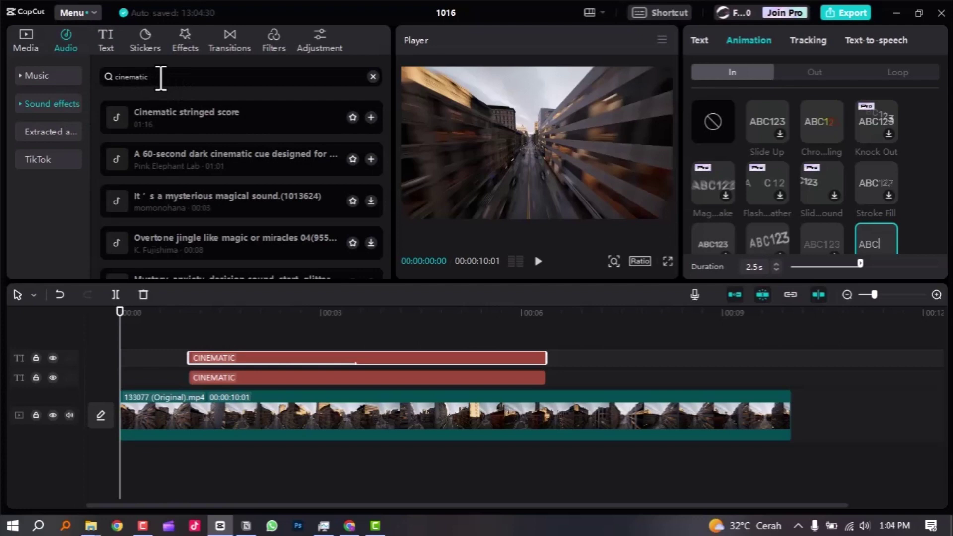
pyautogui.click(370, 159)
pyautogui.scroll(3, 140, 456)
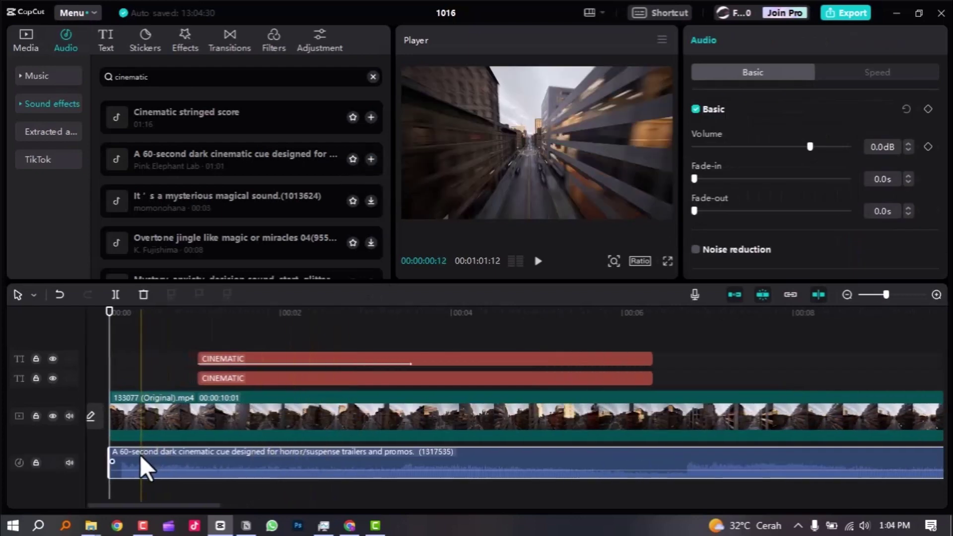
pyautogui.moveTo(123, 453); pyautogui.dragTo(155, 464)
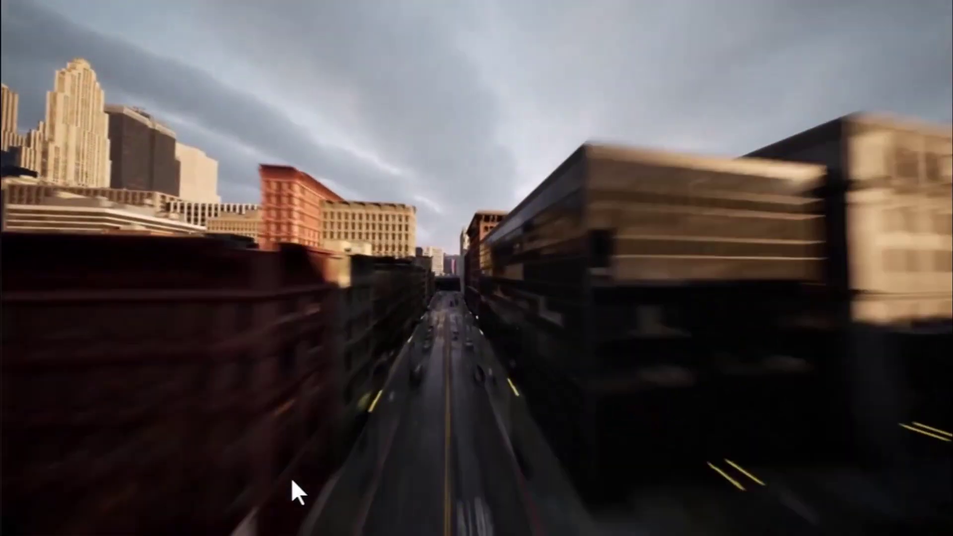
# - Stop the full-screen preview and split the audio clip at the end of the video clip
pyautogui.press('Escape')
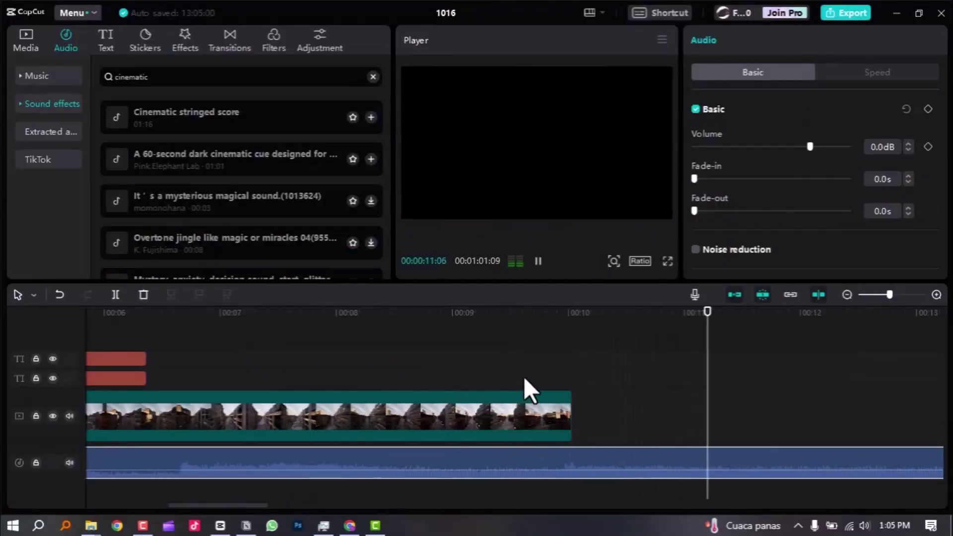
pyautogui.press('space')
pyautogui.scroll(-5, 498, 384)
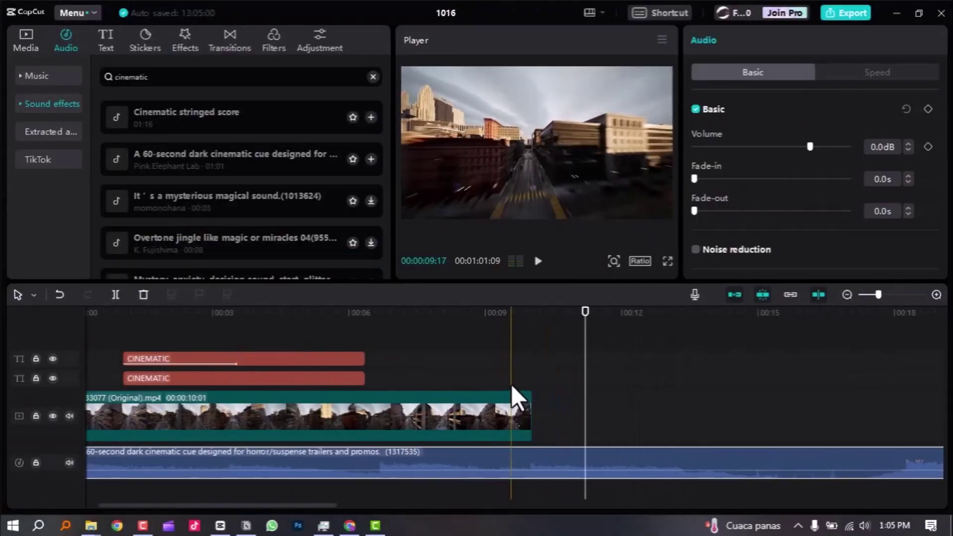
pyautogui.scroll(-4, 508, 409)
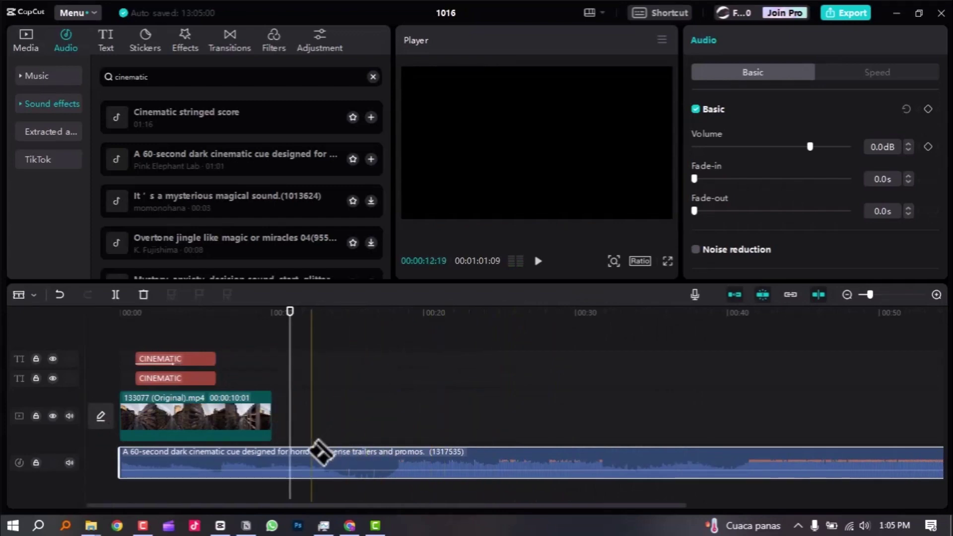
pyautogui.click(287, 454)
pyautogui.press('a')
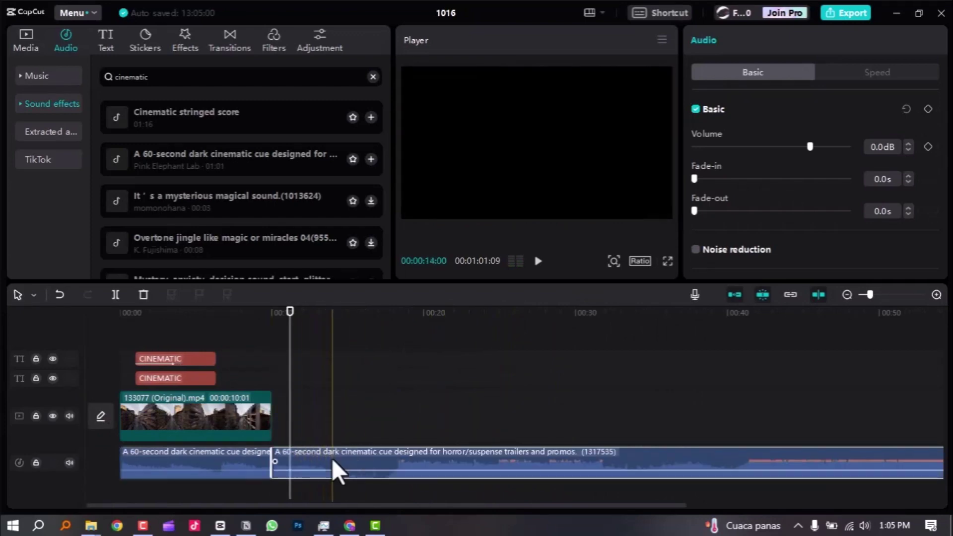
# - Delete the leftover cue audio beyond the end of the video clip and move the playhead to the start of the titles
pyautogui.press('Delete')
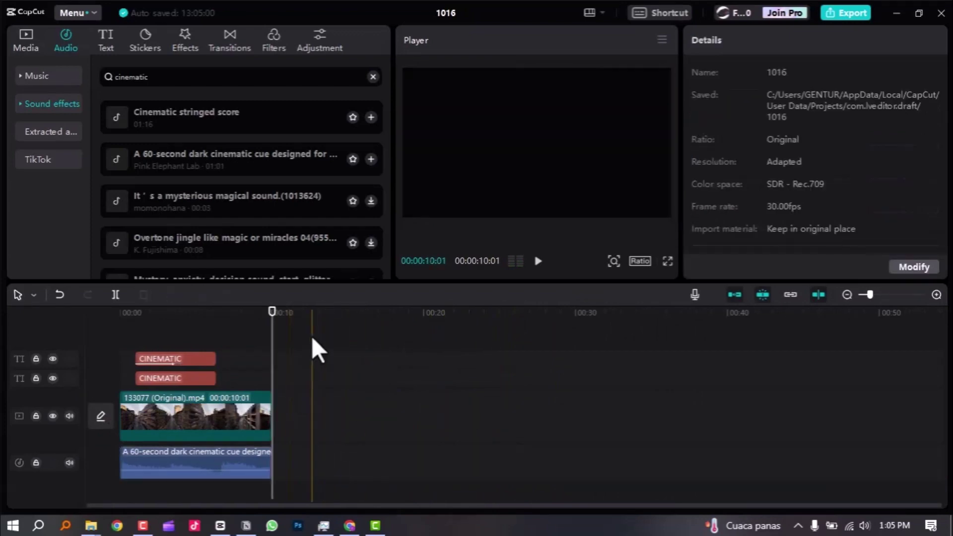
pyautogui.moveTo(272, 314); pyautogui.dragTo(133, 345)
pyautogui.scroll(3, 142, 357)
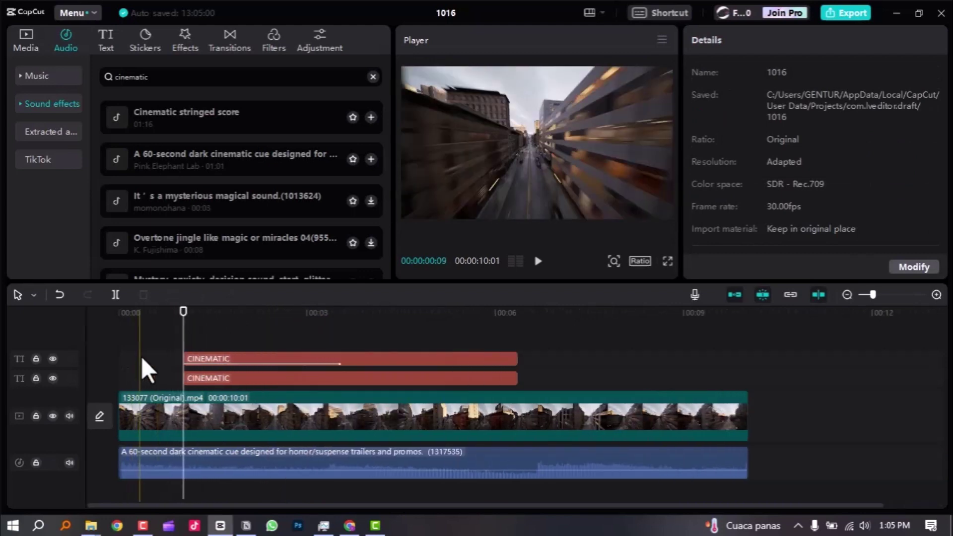
pyautogui.scroll(2, 248, 358)
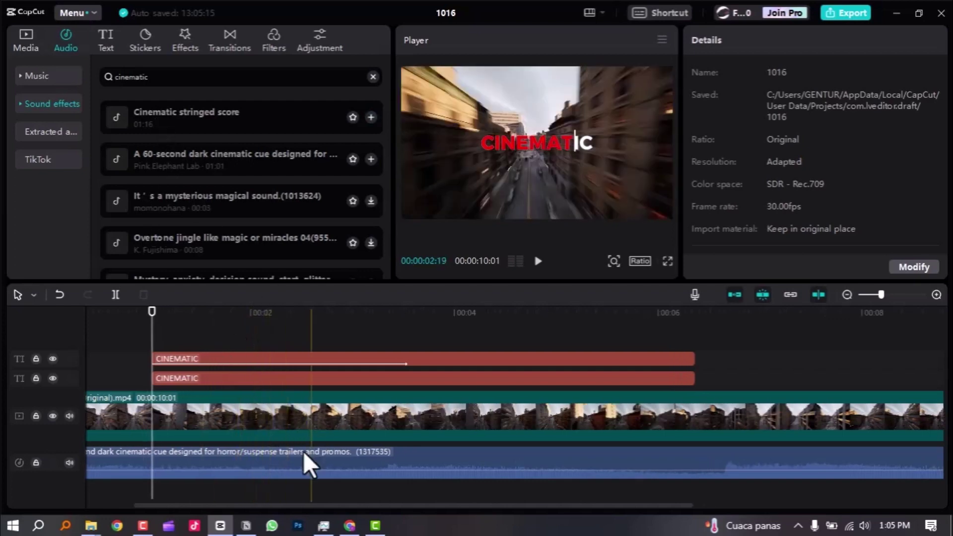
# - Add the imported mixkit digital typewriter sound below the cinematic cue, starting where the CINEMATIC titles begin
pyautogui.hscroll(-3, 289, 442)
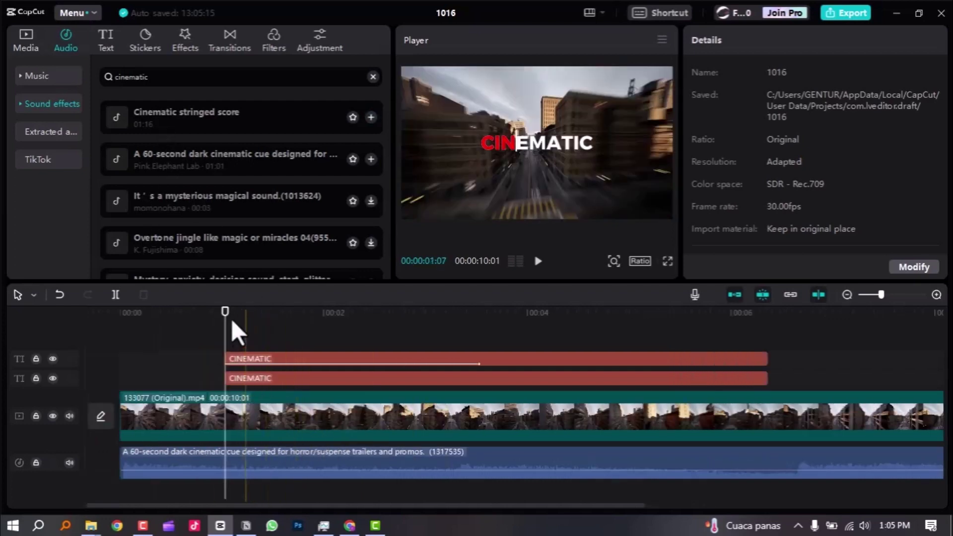
pyautogui.click(28, 40)
pyautogui.moveTo(247, 160); pyautogui.dragTo(251, 469)
pyautogui.scroll(2, 251, 468)
pyautogui.scroll(-2, 251, 467)
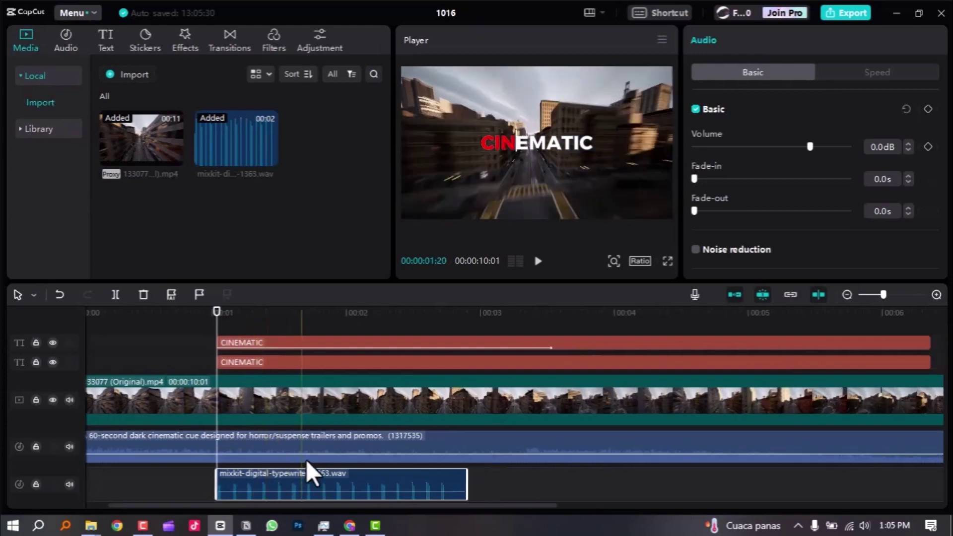
# - Shorten the red CINEMATIC title's Typewriter animation to 2.1 s and preview it against the typewriter sound
pyautogui.click(527, 346)
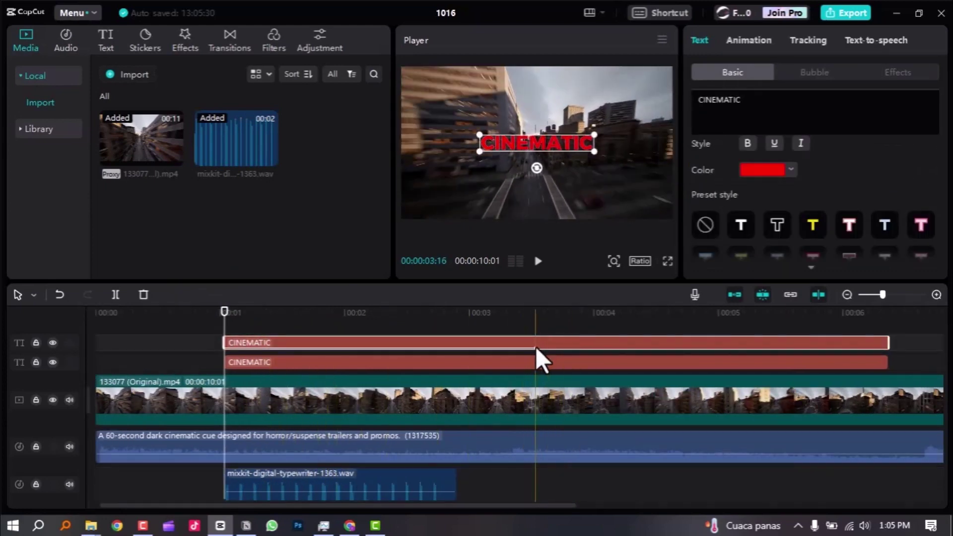
pyautogui.click(398, 474)
pyautogui.click(509, 333)
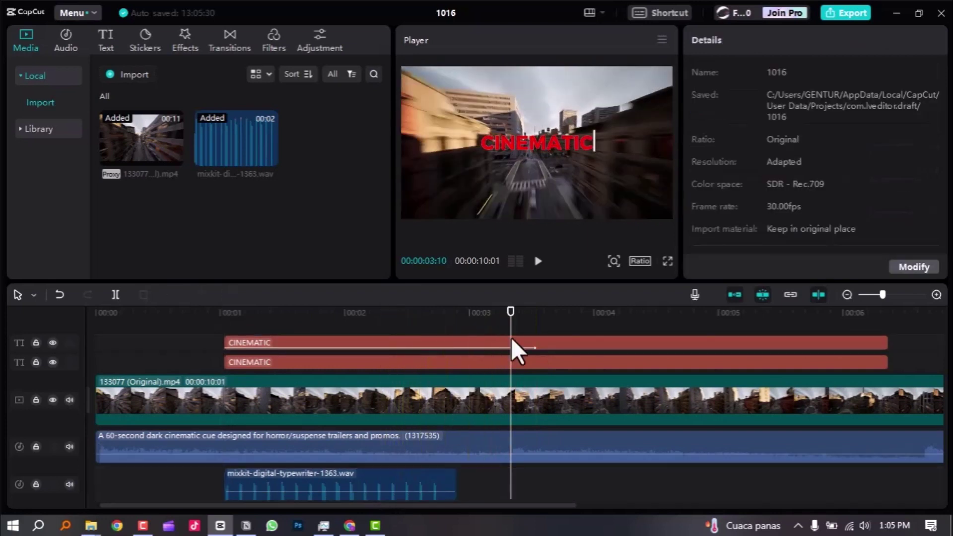
pyautogui.click(514, 341)
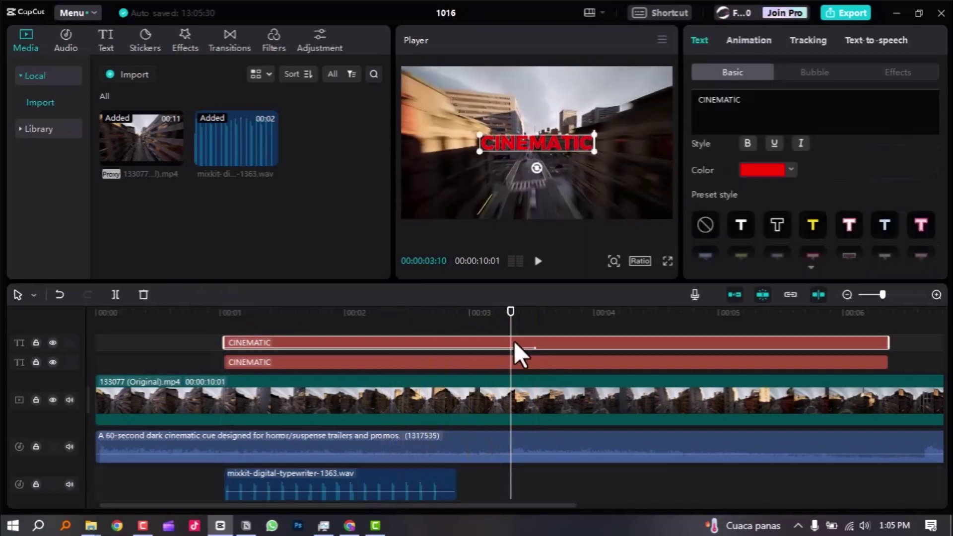
pyautogui.click(748, 40)
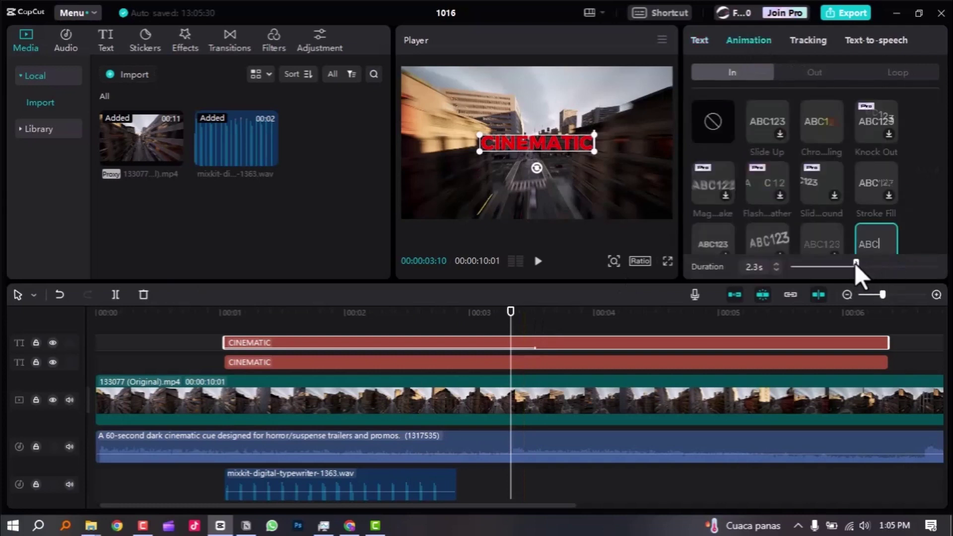
pyautogui.moveTo(855, 265); pyautogui.dragTo(847, 265)
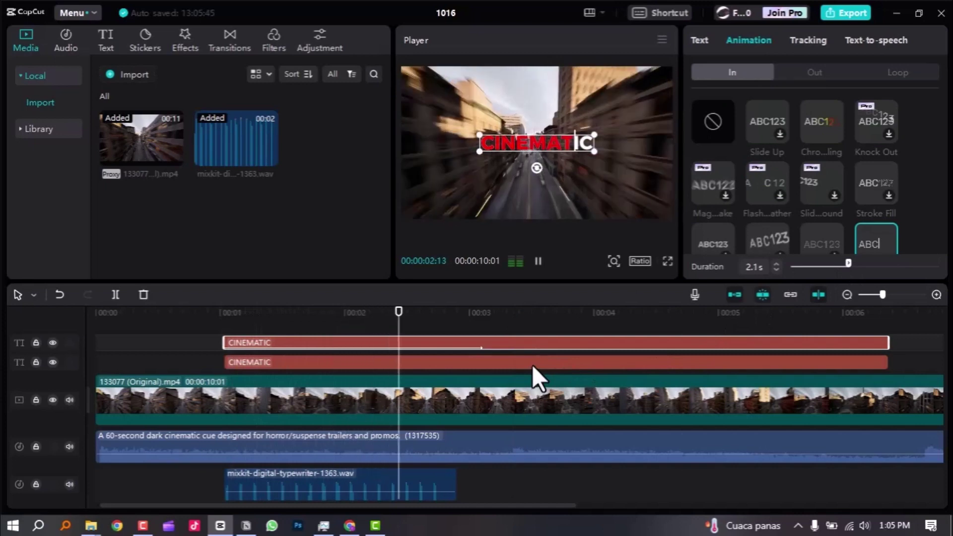
pyautogui.click(408, 477)
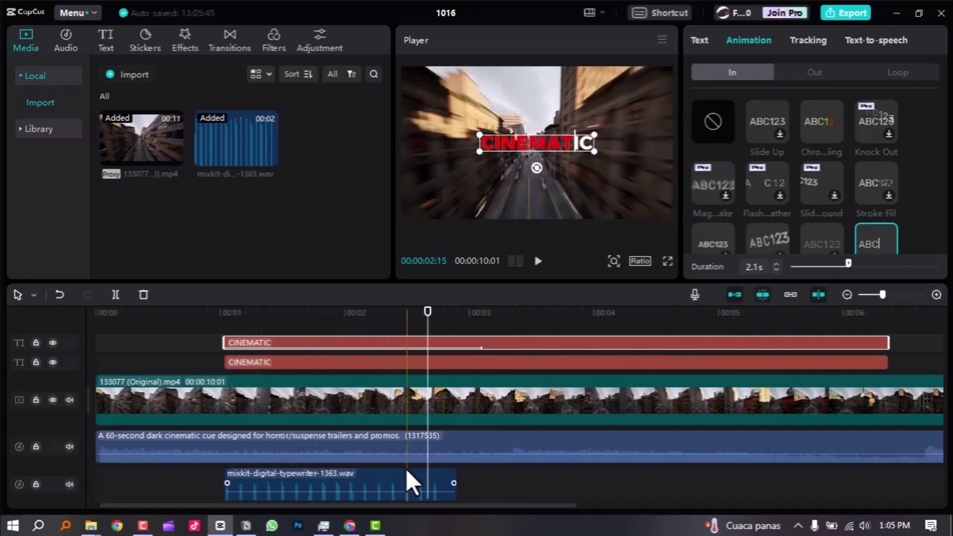
# - Set the red CINEMATIC title's Typewriter animation duration to 1.5 s
pyautogui.click(464, 343)
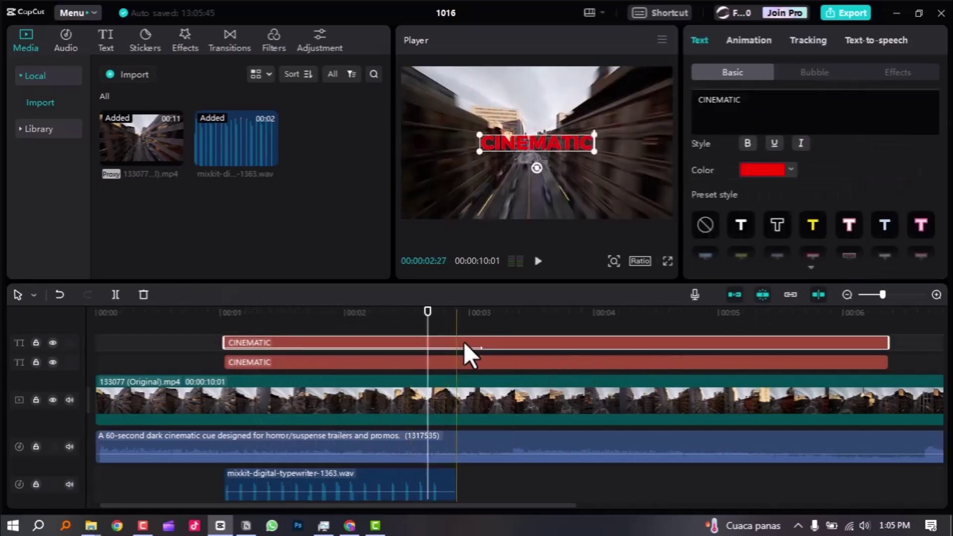
pyautogui.click(752, 40)
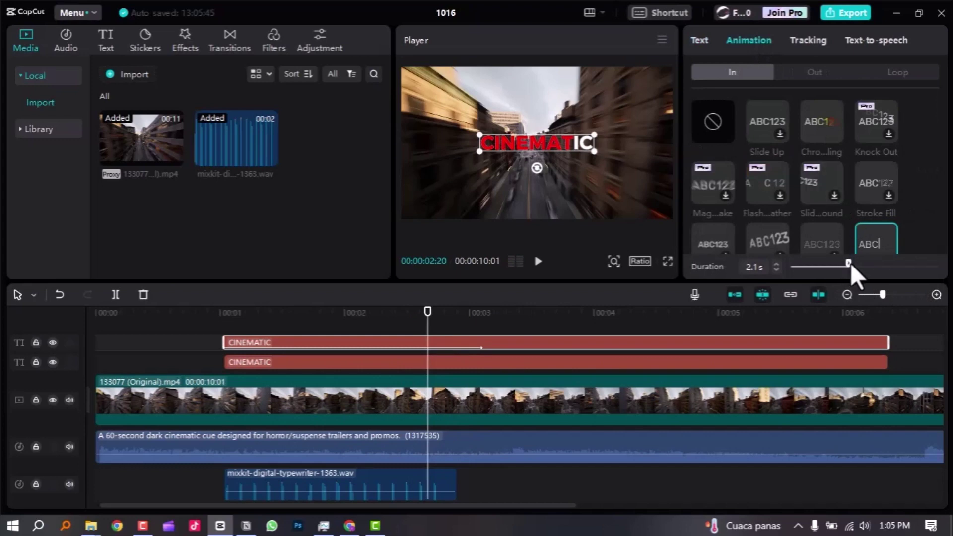
pyautogui.moveTo(849, 263); pyautogui.dragTo(844, 266)
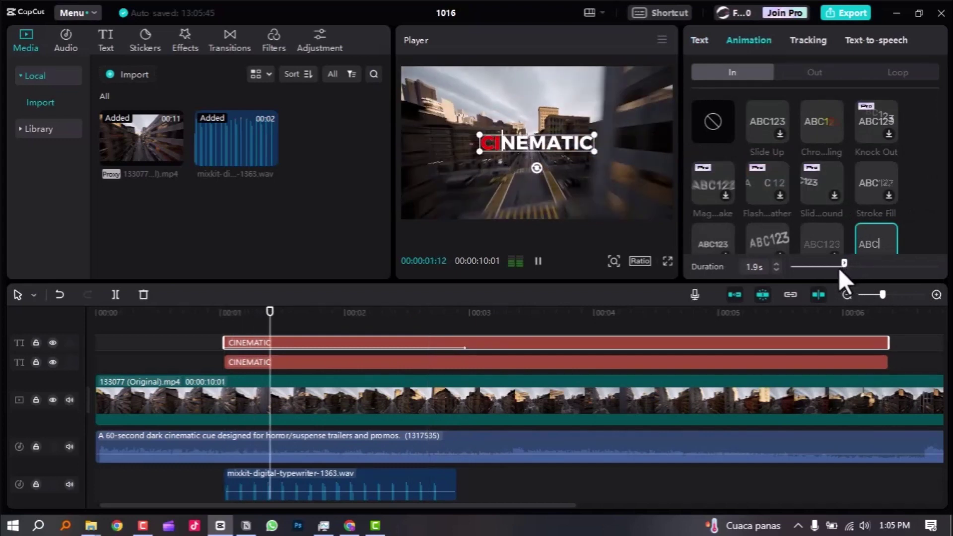
pyautogui.moveTo(838, 262); pyautogui.dragTo(834, 263)
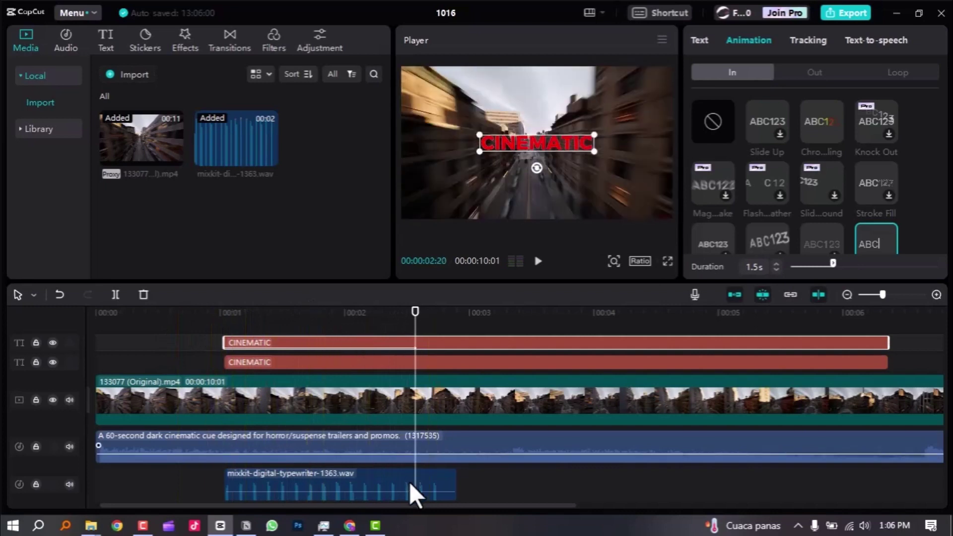
# - Trim the end of the typewriter sound to where the red title's animation ends and play it back from before the titles
pyautogui.moveTo(452, 469); pyautogui.dragTo(412, 482)
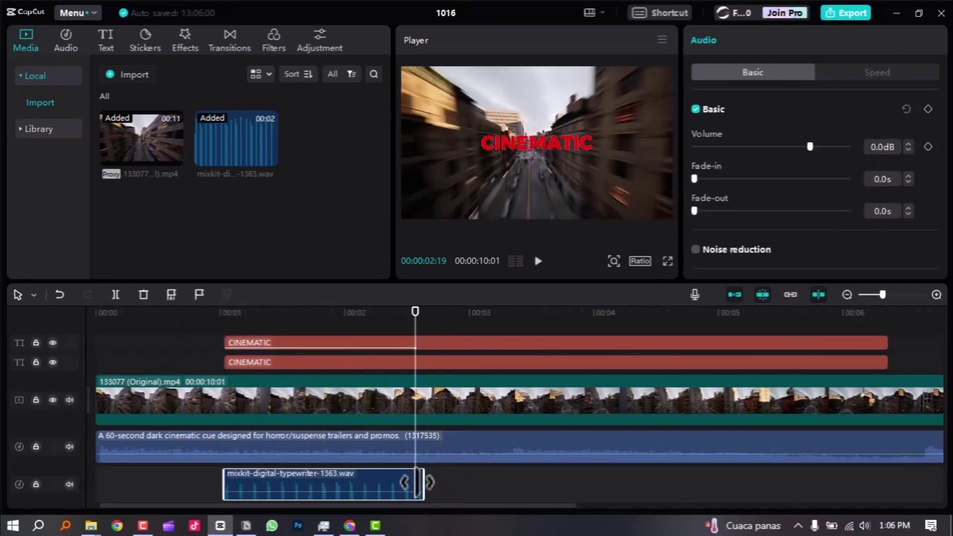
pyautogui.click(449, 488)
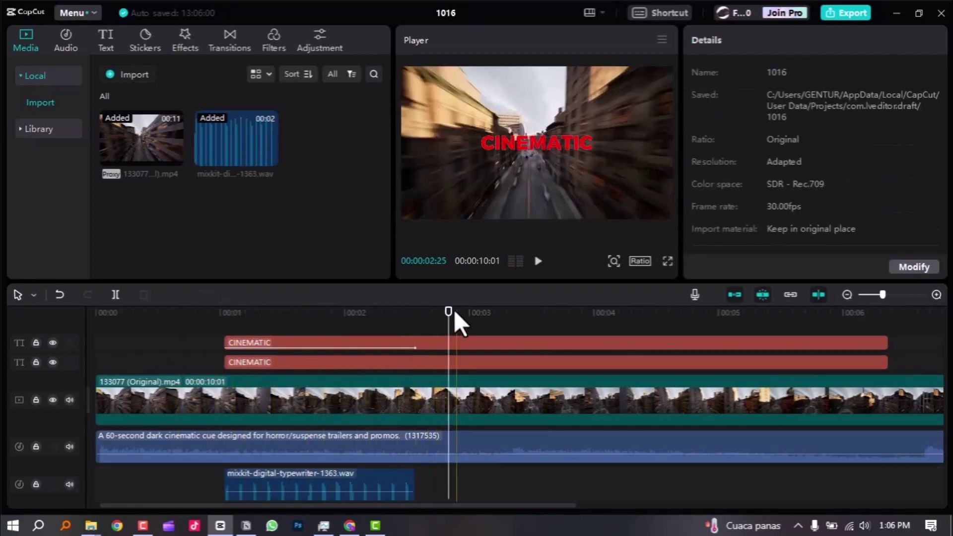
pyautogui.moveTo(439, 328); pyautogui.dragTo(166, 345)
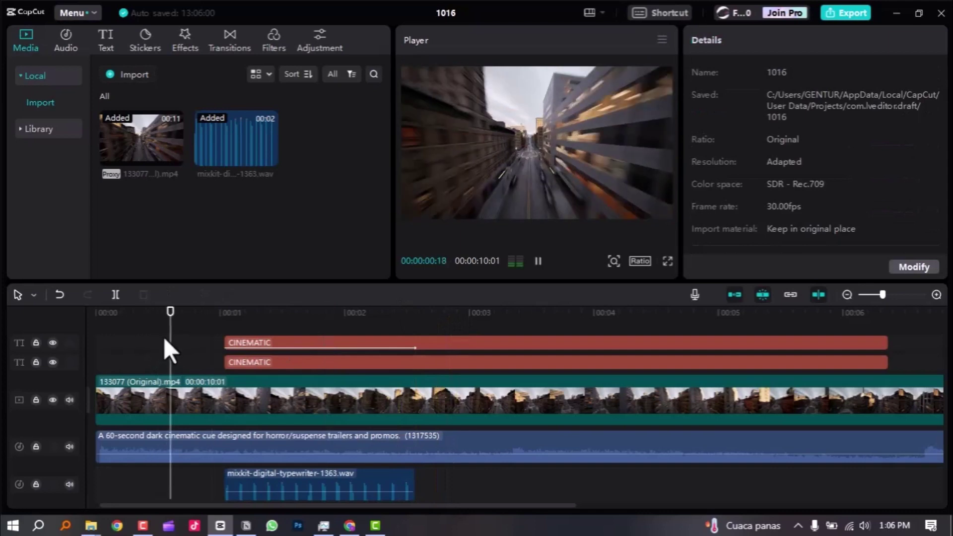
pyautogui.press('space')
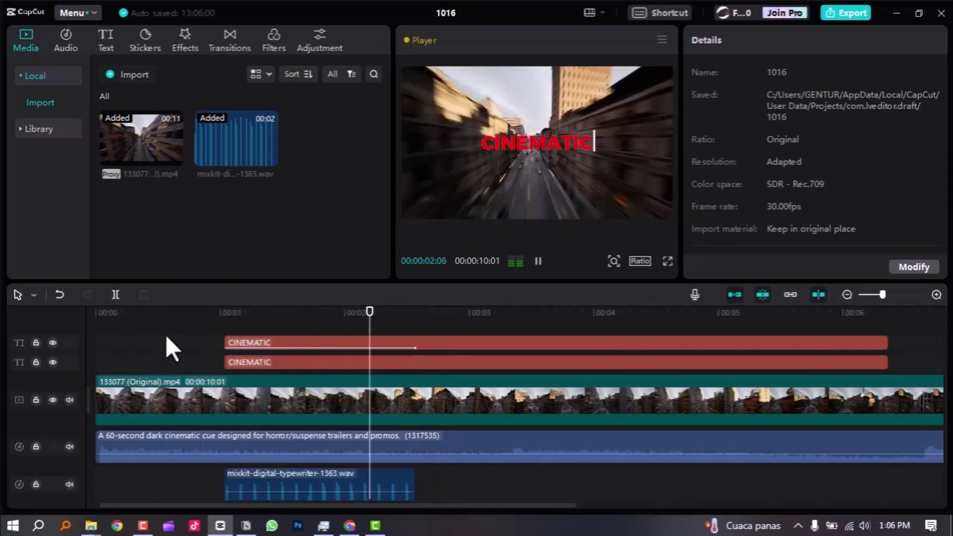
pyautogui.press('space')
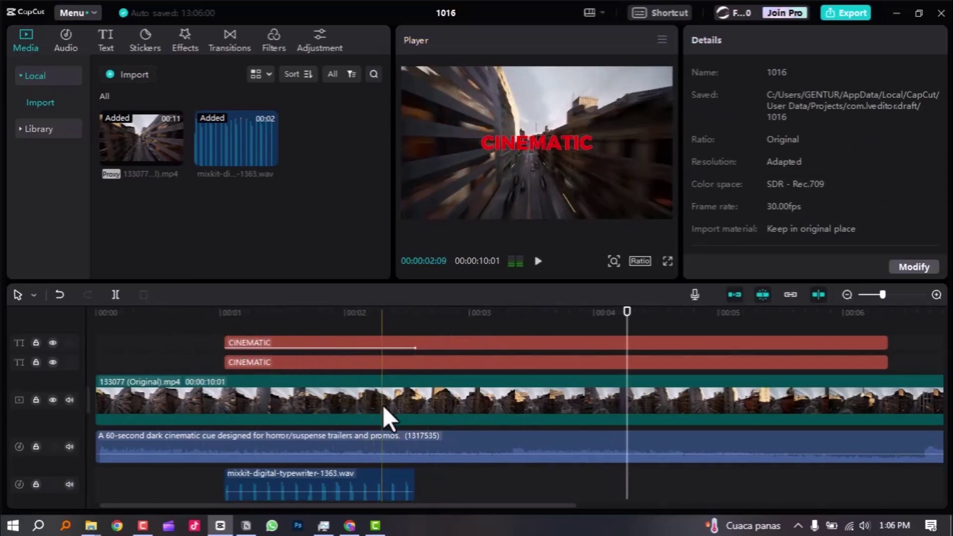
# - Move both CINEMATIC titles and the typewriter sound together to start at about 1.4 s, and play back the result
pyautogui.click(441, 342)
pyautogui.scroll(-3, 443, 344)
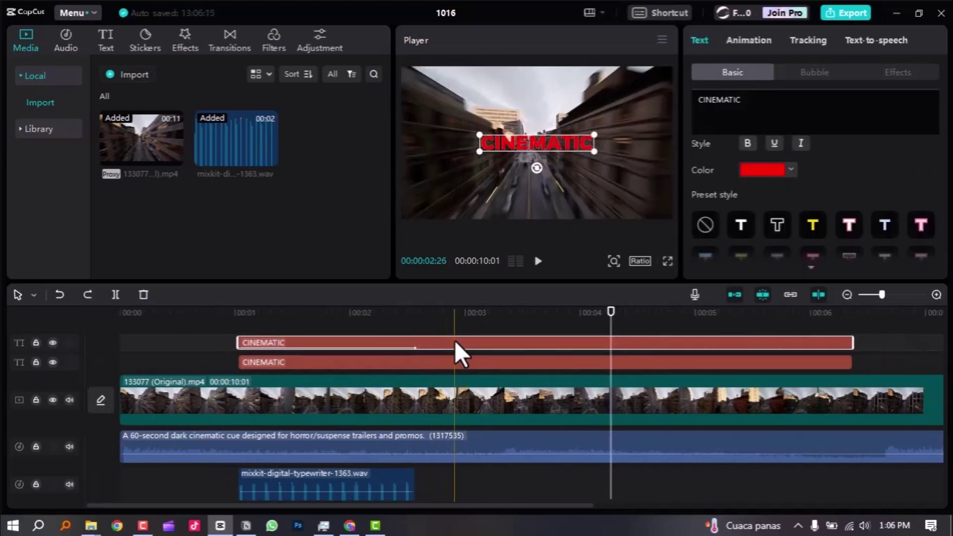
pyautogui.scroll(1, 268, 352)
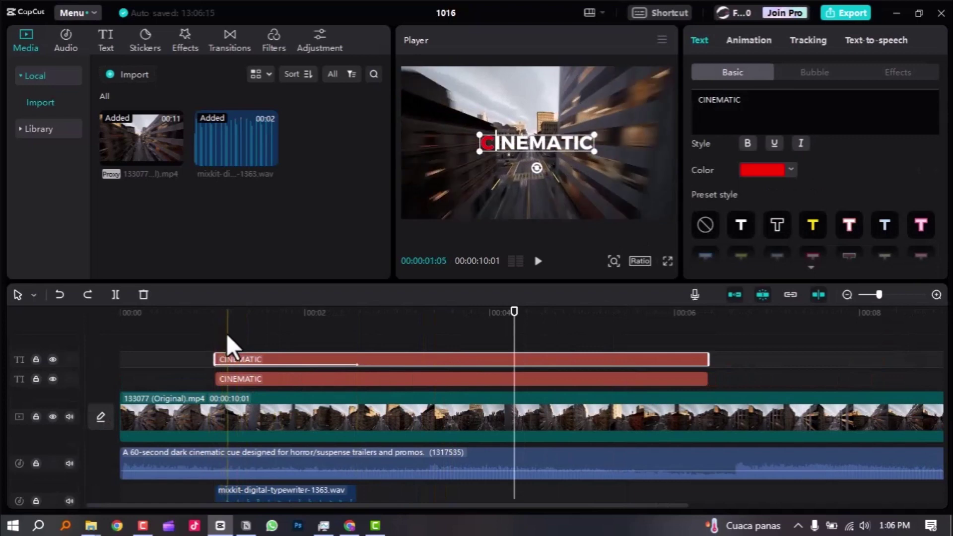
pyautogui.click(226, 333)
pyautogui.moveTo(199, 340); pyautogui.dragTo(310, 376)
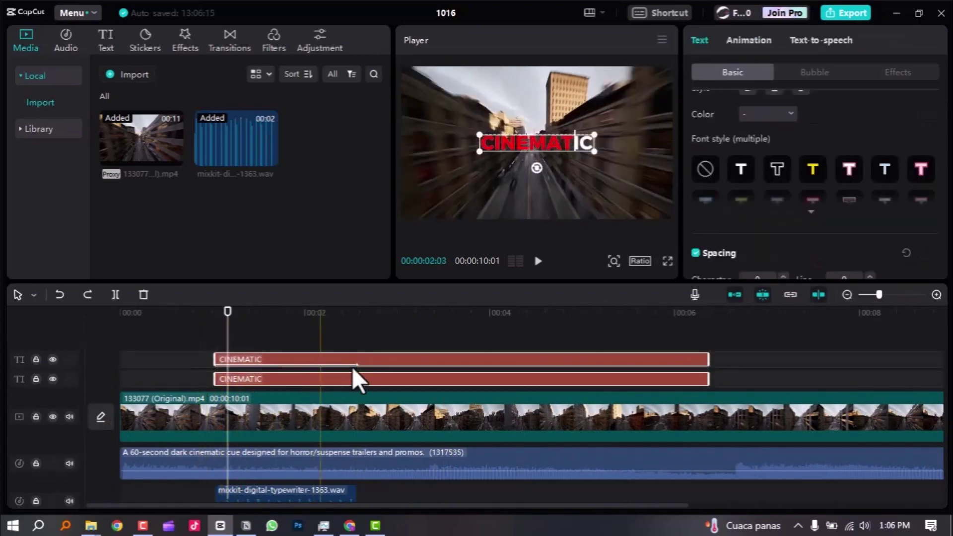
pyautogui.moveTo(397, 361); pyautogui.dragTo(431, 361)
pyautogui.scroll(-2, 373, 404)
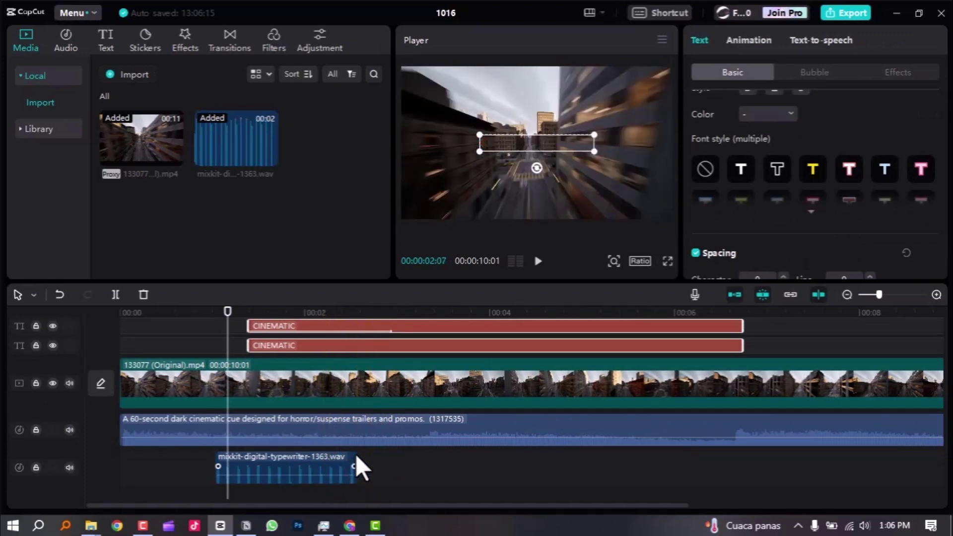
pyautogui.moveTo(320, 467)
pyautogui.mouseDown()
pyautogui.moveTo(418, 470)
pyautogui.moveTo(368, 457)
pyautogui.moveTo(330, 462)
pyautogui.mouseUp()
pyautogui.click(182, 315)
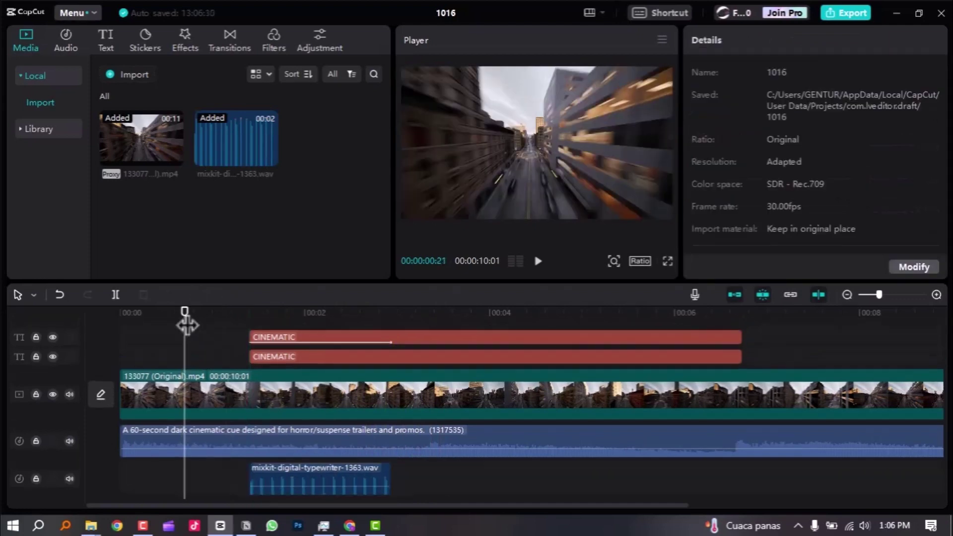
pyautogui.click(212, 313)
pyautogui.press('space')
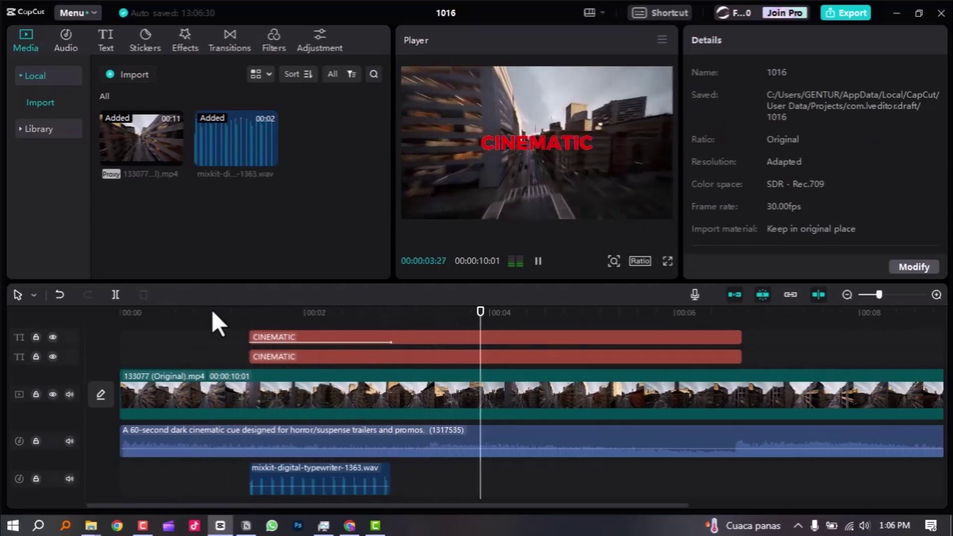
pyautogui.press('space')
# - Replay the end of the title animation and trim both CINEMATIC titles to end at 00:00:03:19
pyautogui.click(408, 312)
pyautogui.press('space')
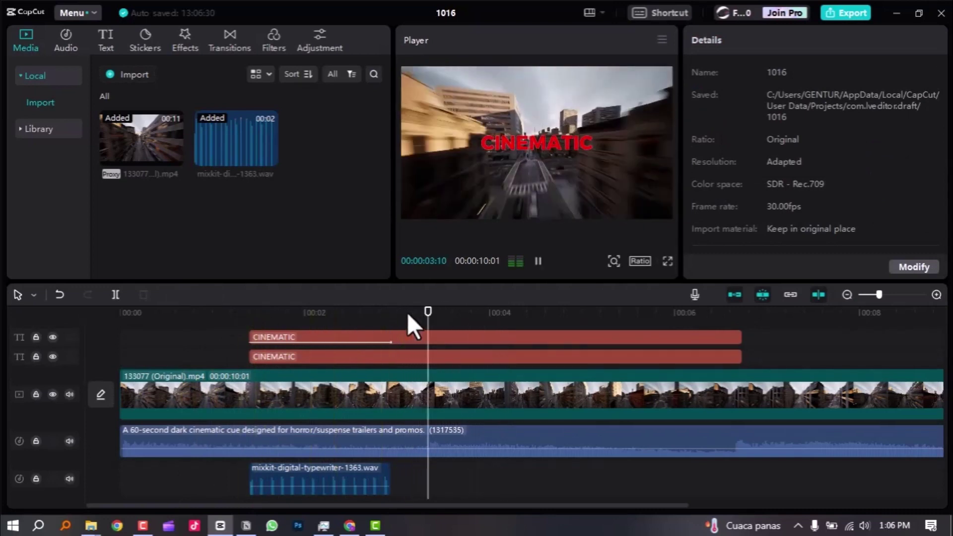
pyautogui.moveTo(741, 337); pyautogui.dragTo(453, 340)
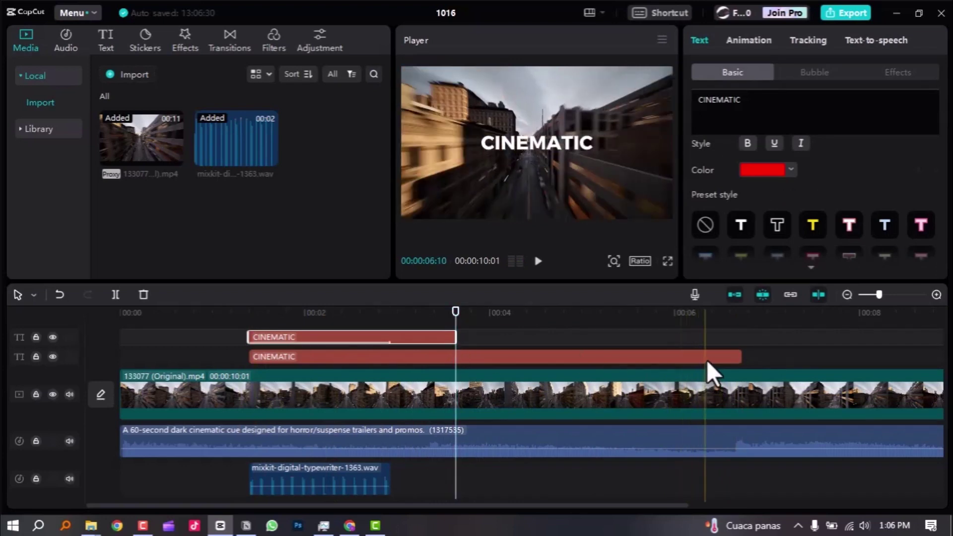
pyautogui.moveTo(738, 353); pyautogui.dragTo(451, 366)
# - Split the video clip and the cinematic cue at 00:00:05:26 and delete both remaining parts after the cut
pyautogui.scroll(-2, 561, 352)
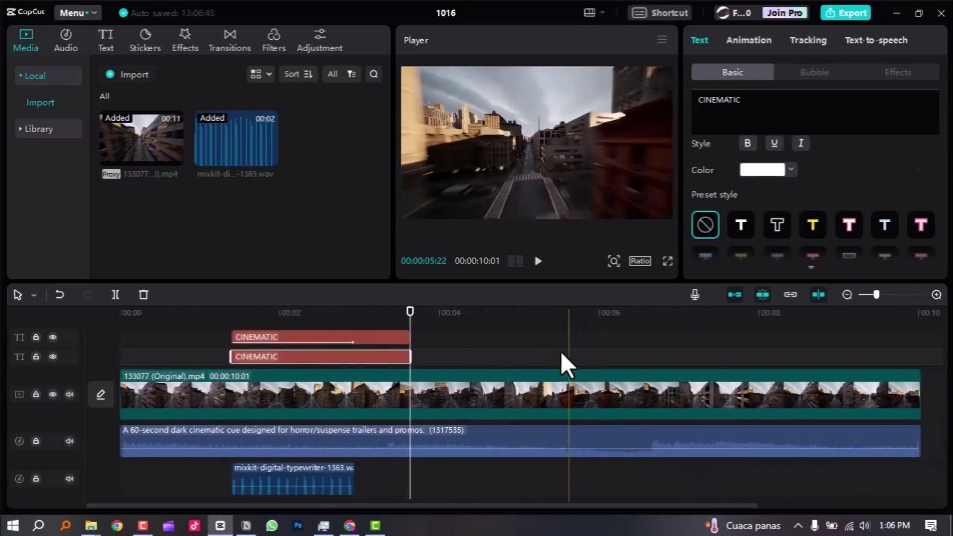
pyautogui.press('b')
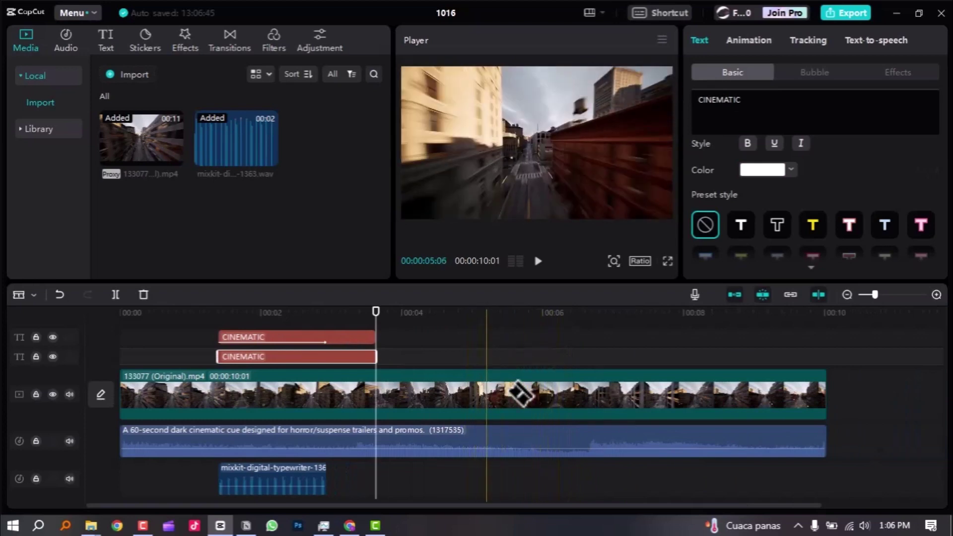
pyautogui.click(534, 394)
pyautogui.click(534, 437)
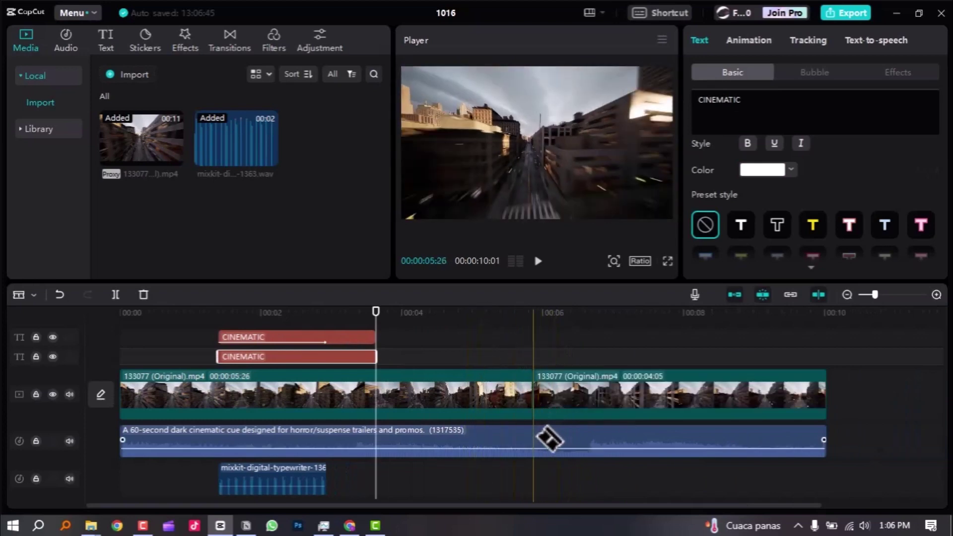
pyautogui.press('a')
pyautogui.click(569, 445)
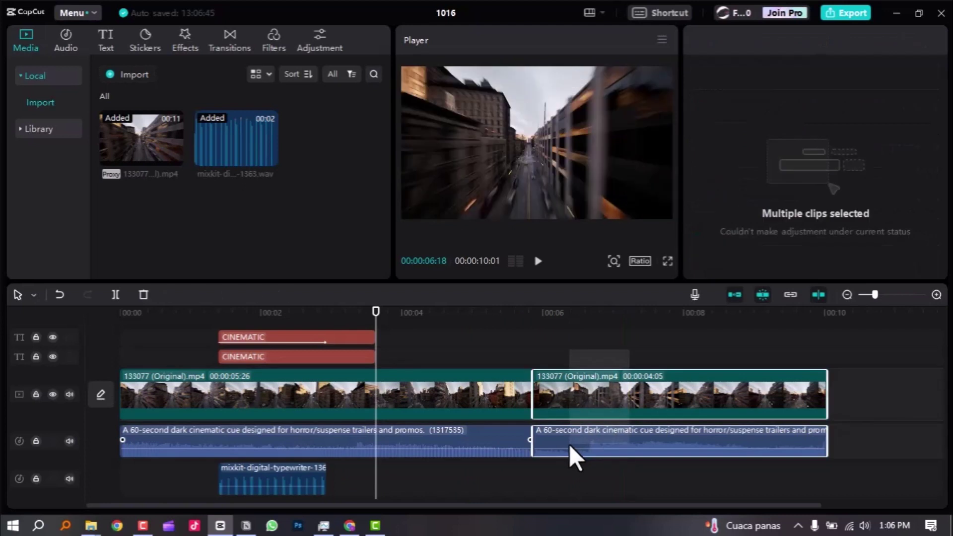
pyautogui.press('Delete')
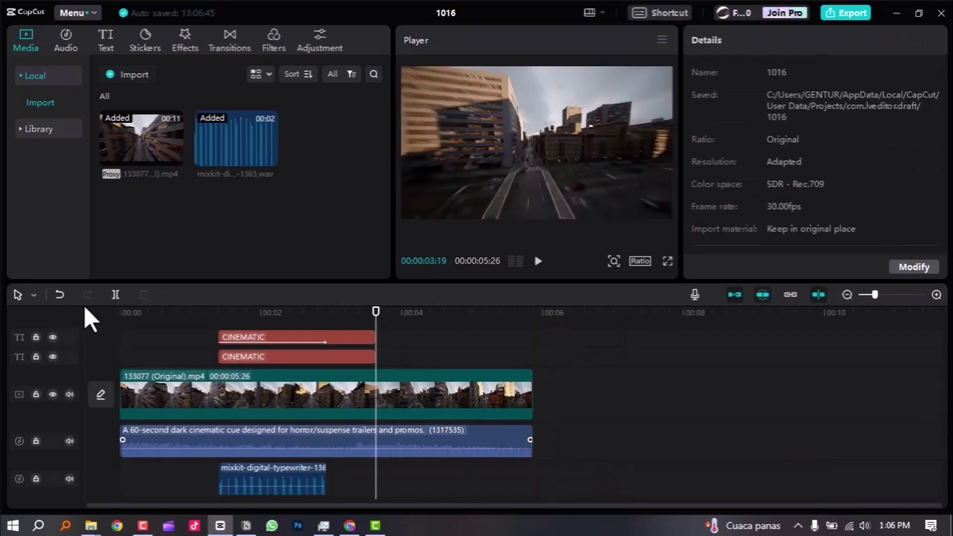
# - Play the finished edit from the beginning in full-screen preview
pyautogui.press('Home')
pyautogui.hotkey('ctrl', 'shift', 'f')
pyautogui.press('space')
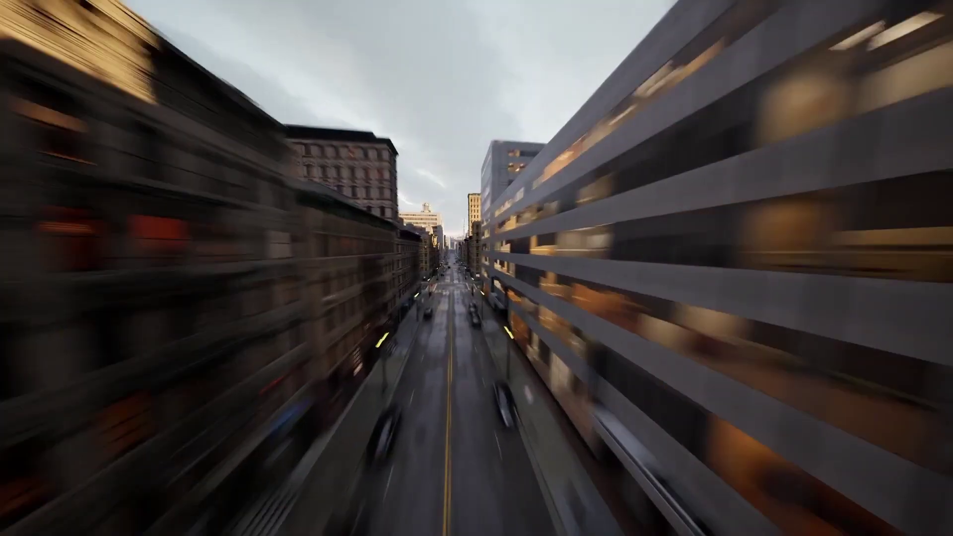